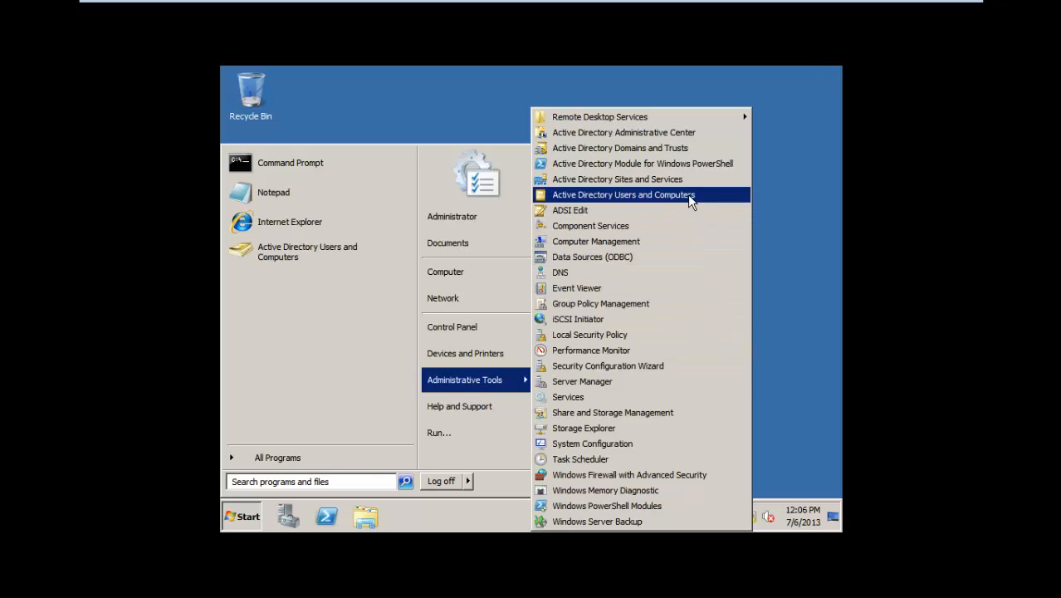
Examine the containers of the a.net domain in Active Directory Users and Computers, and close the console.
click(663, 196)
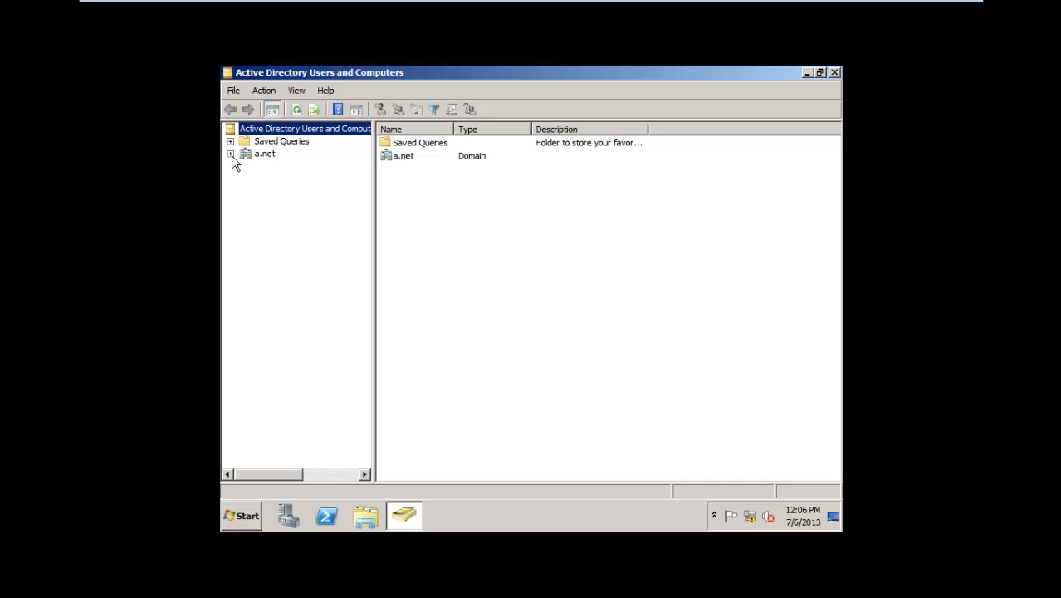
click(231, 154)
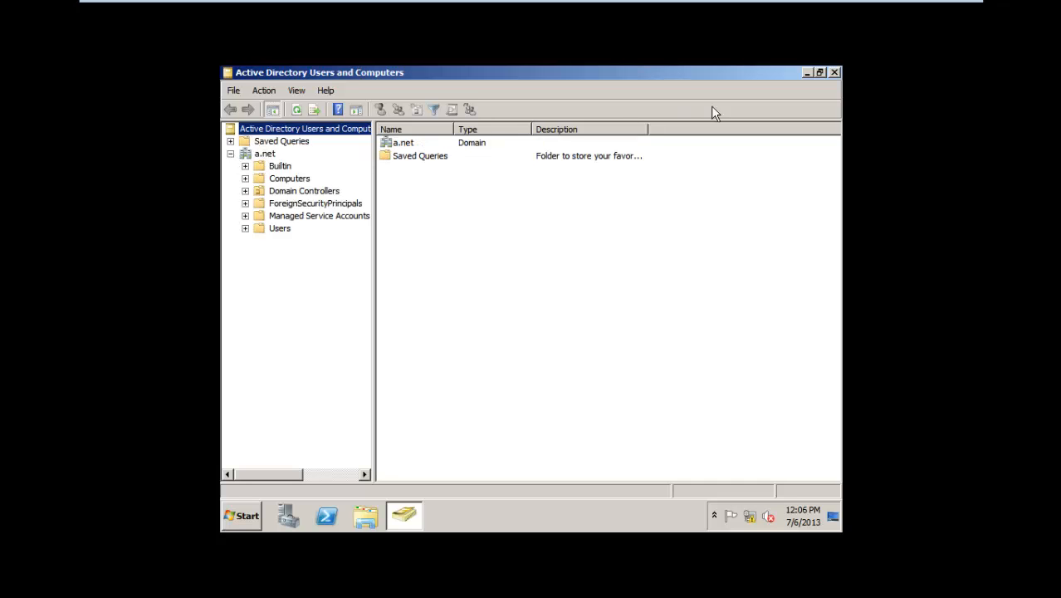
click(835, 74)
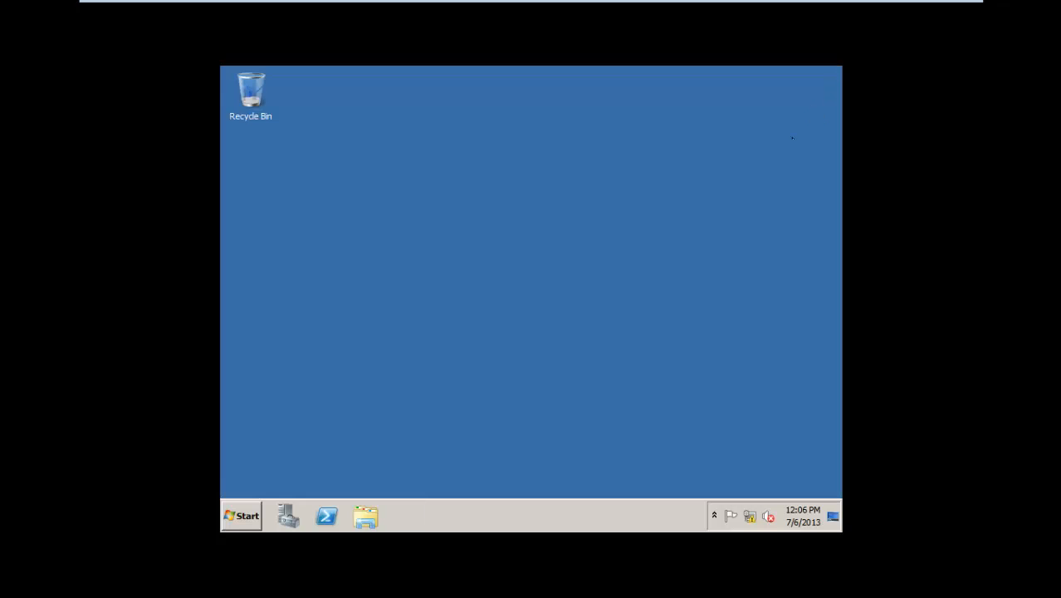
Switch to the Win 2008 R2 (Vcenter Server) virtual machine and unlock it with the administrator account's password.
mouse_move(443, 5)
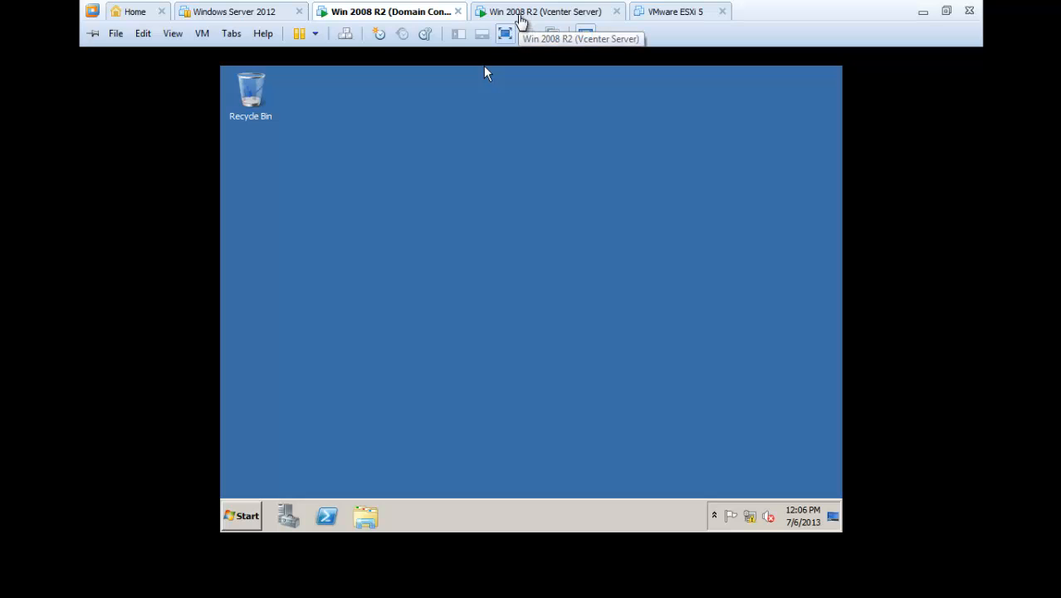
click(520, 17)
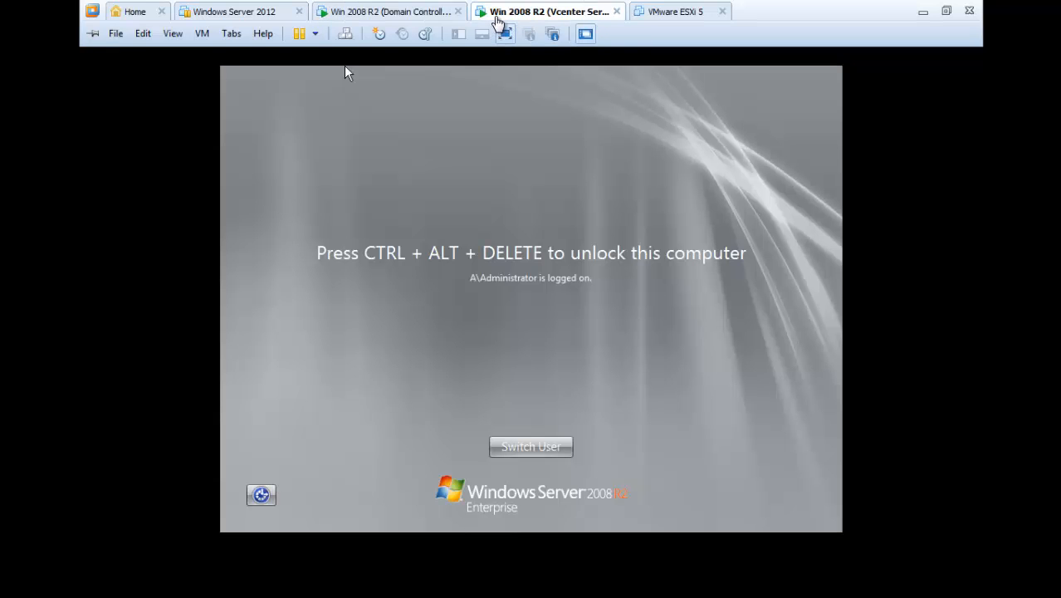
click(533, 54)
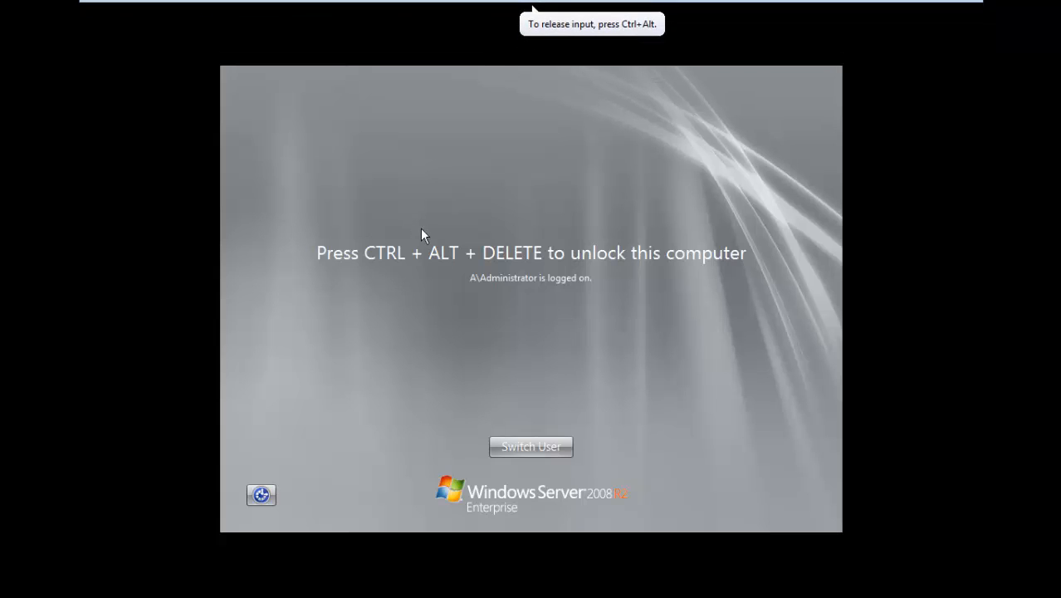
key(ctrl+alt+Delete)
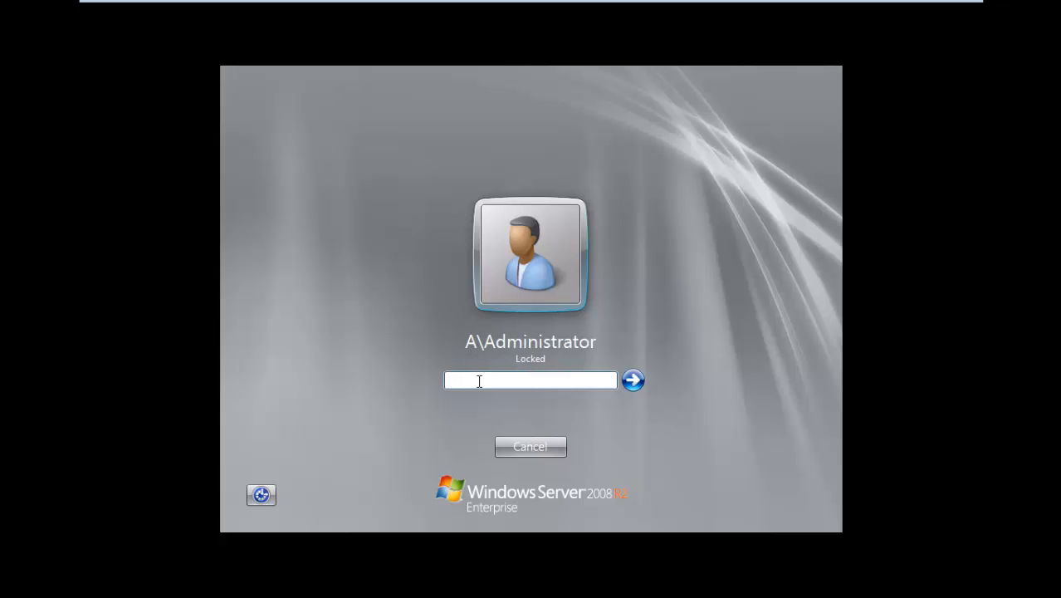
text(••••••••)
key(Return)
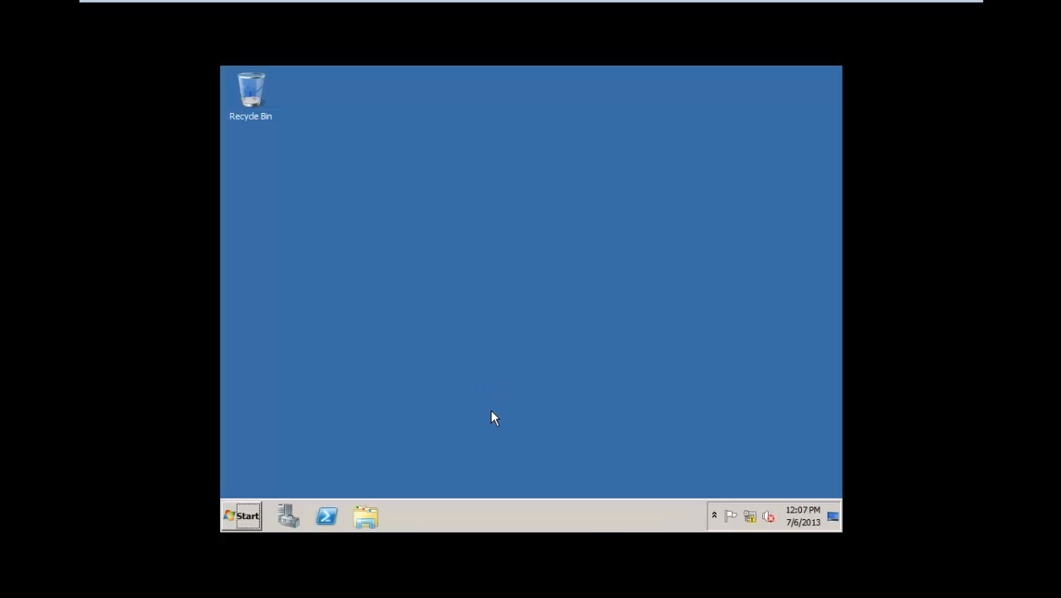
Check the contents of the Vmware VCENTRE folder on Local Disk (C:), return to the drive root and minimize the window.
click(242, 515)
click(455, 273)
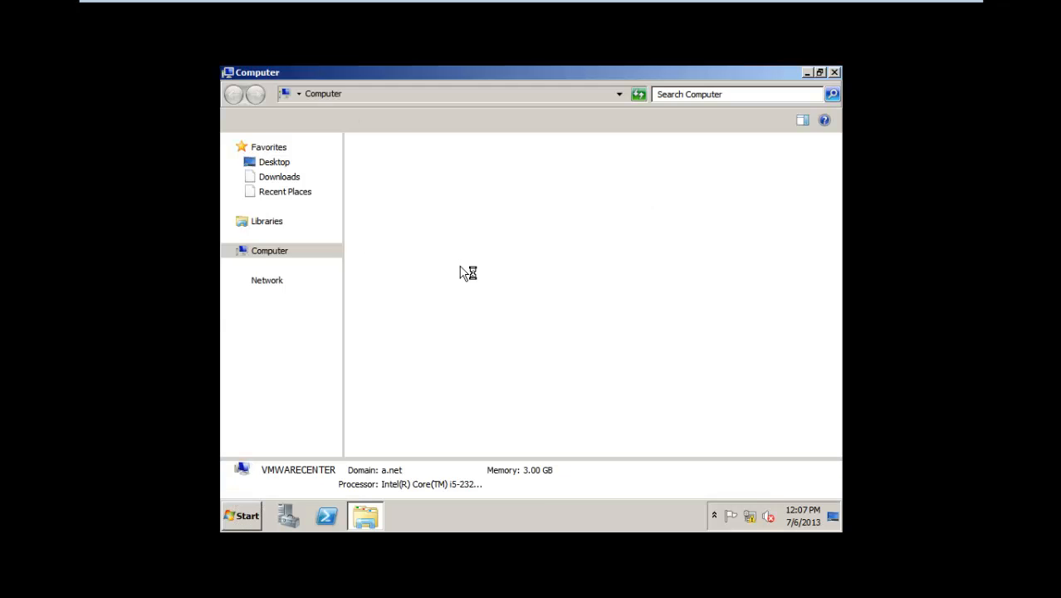
double_click(442, 184)
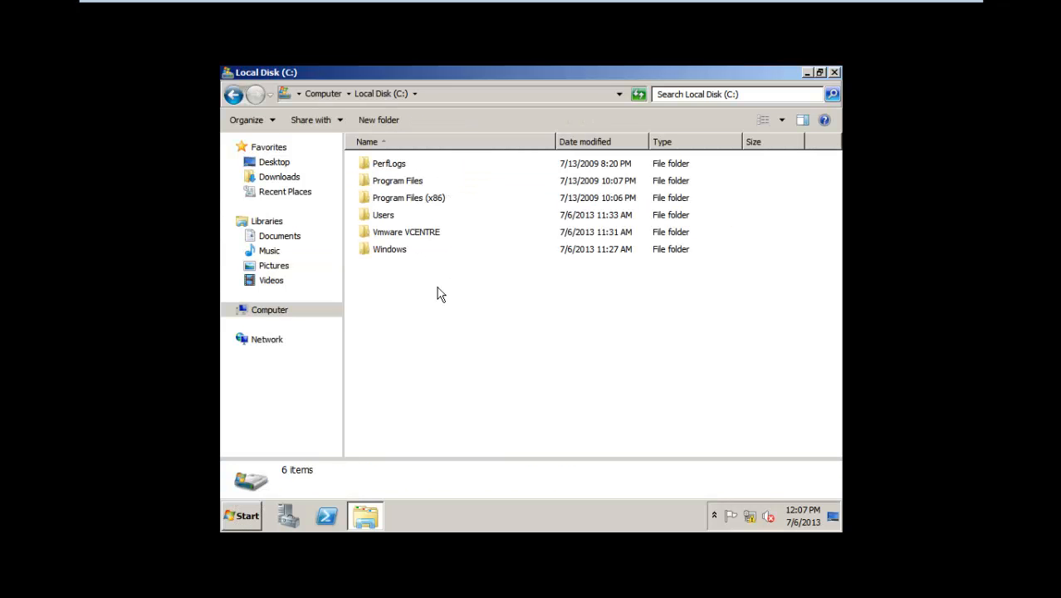
click(417, 237)
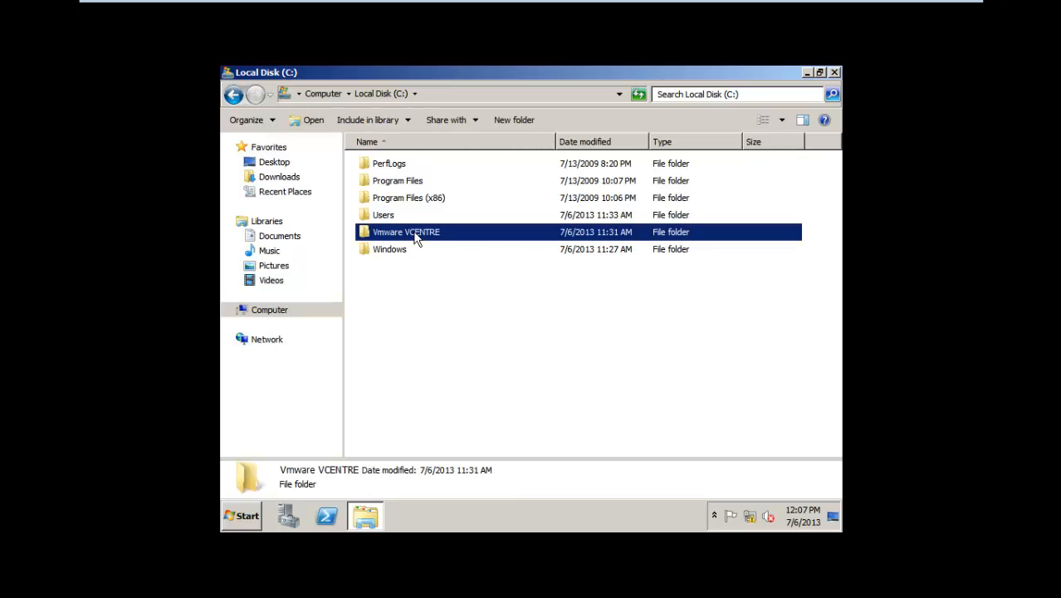
double_click(417, 238)
click(233, 95)
click(805, 73)
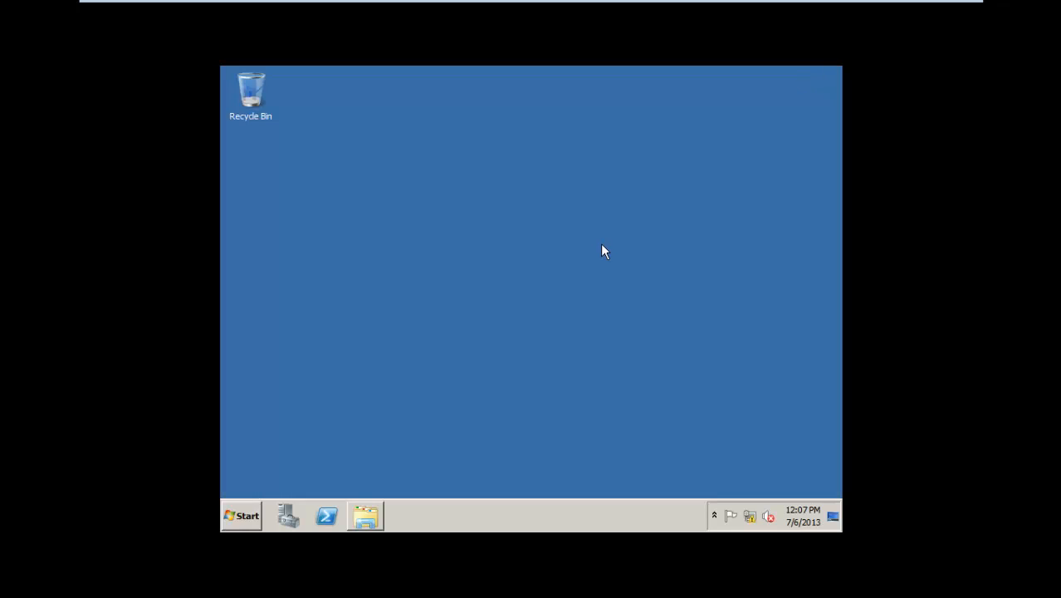
Examine the computer's system properties, including its memory, system type, computer name and domain, and close them.
key(super)
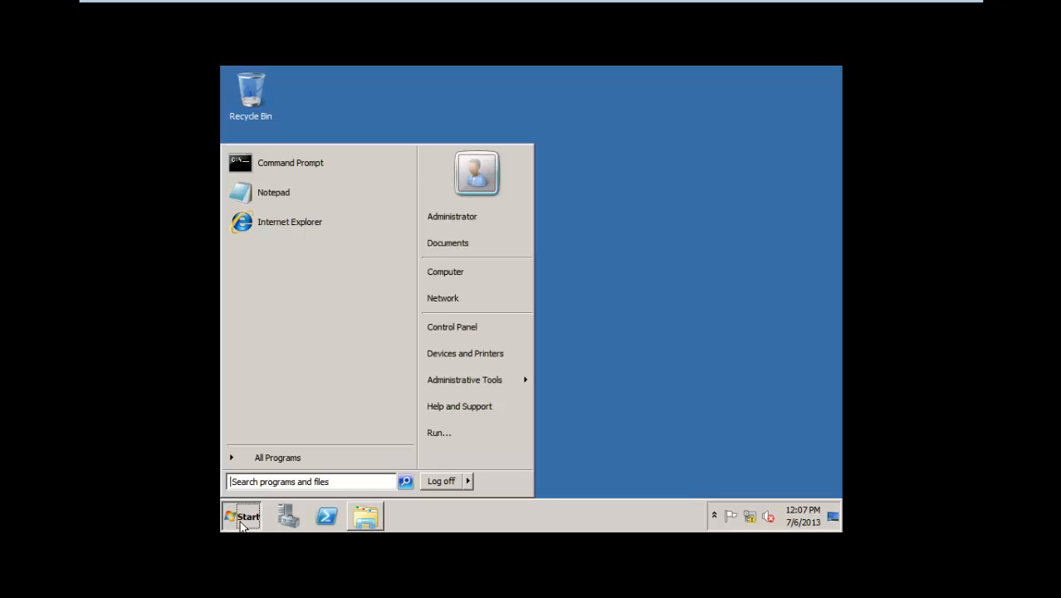
right_click(461, 282)
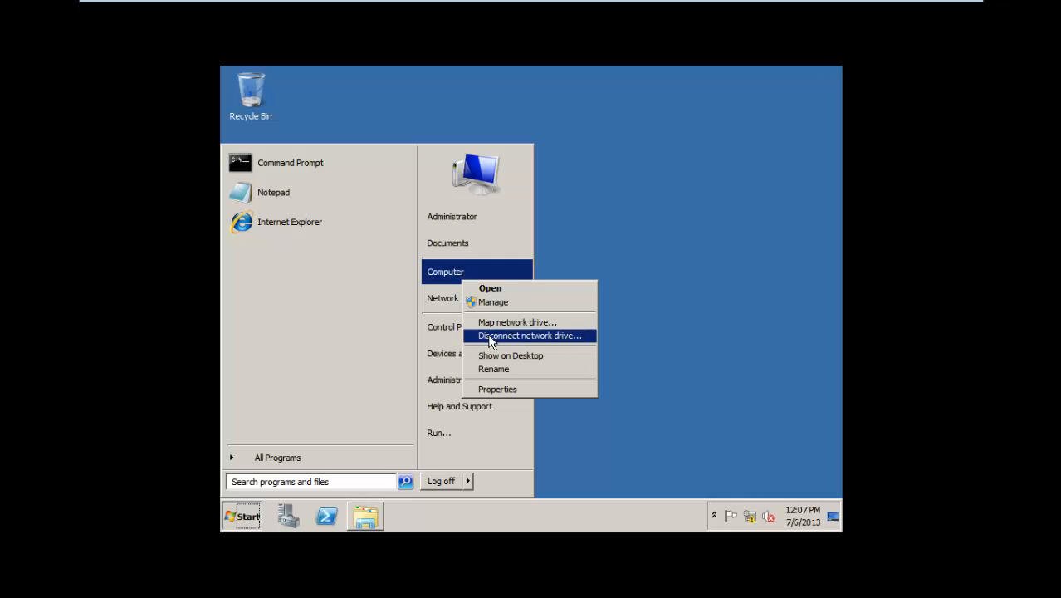
click(494, 389)
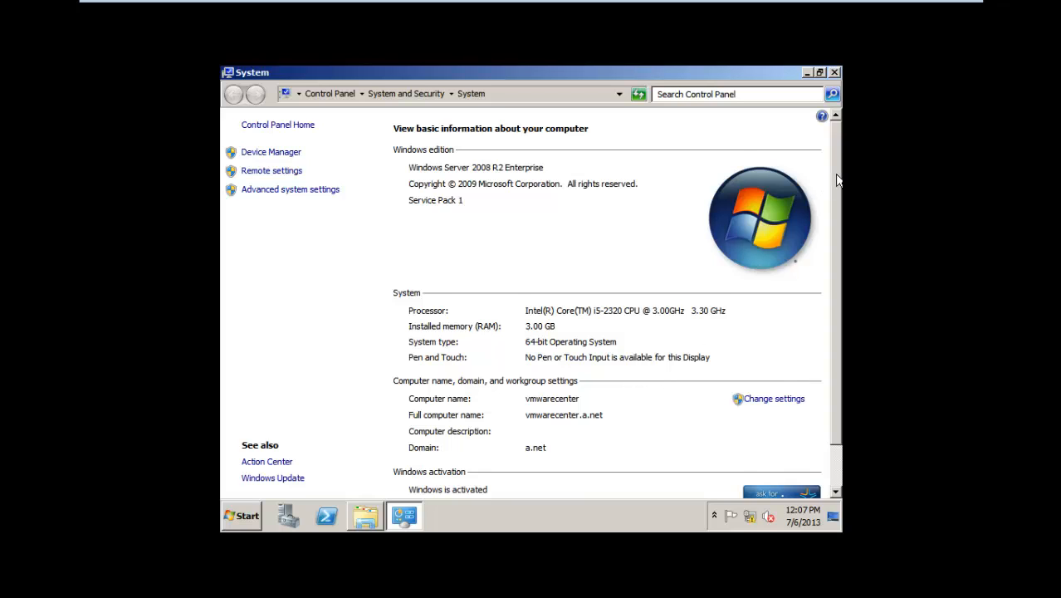
scroll(581, 385, down, 1)
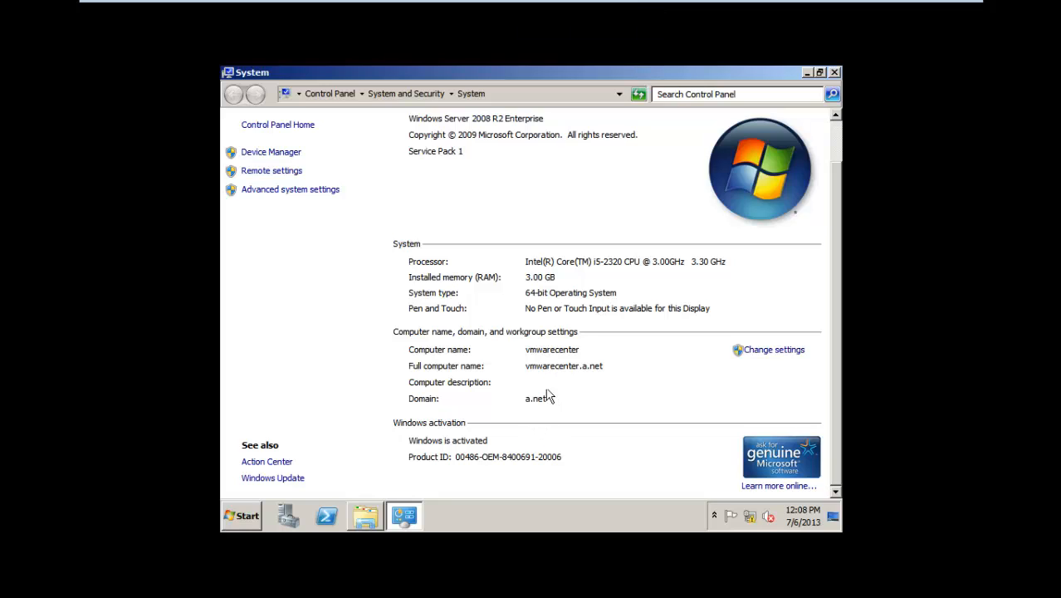
click(834, 75)
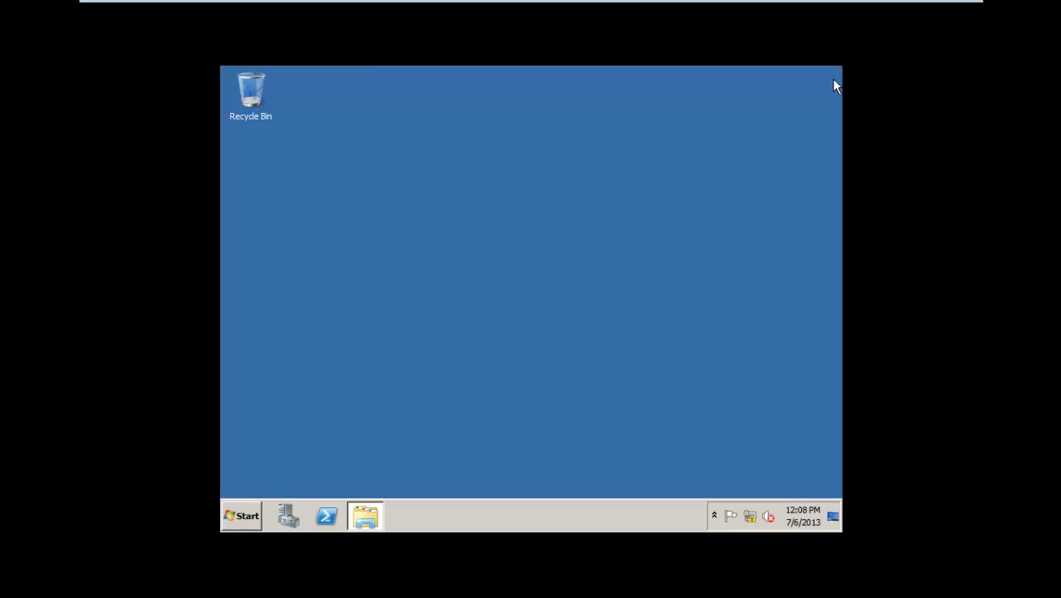
Launch the autorun application from the Vmware VCENTRE folder on Local Disk (C:).
click(366, 515)
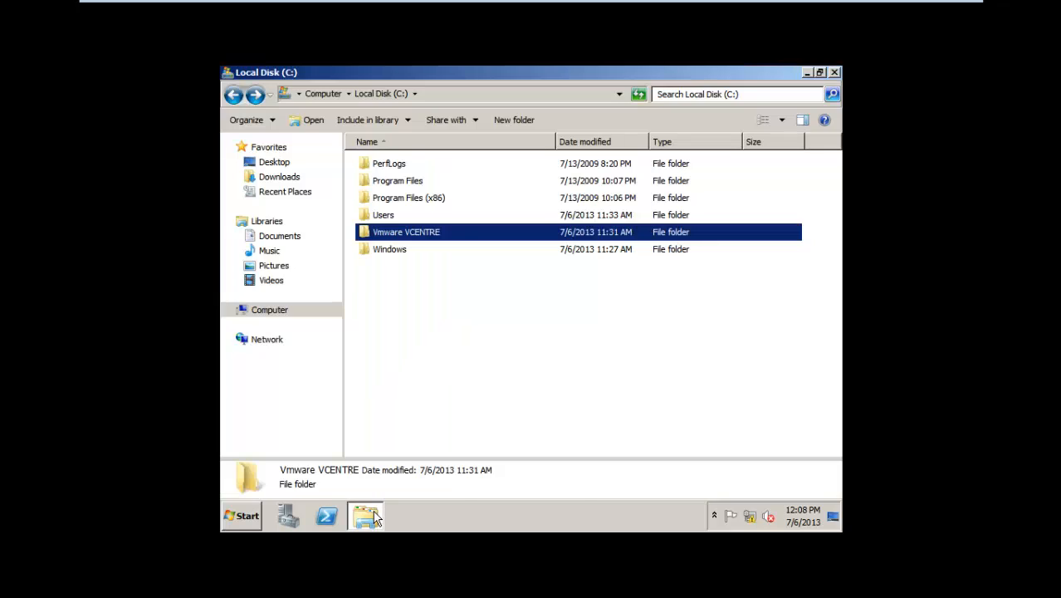
click(433, 379)
double_click(422, 238)
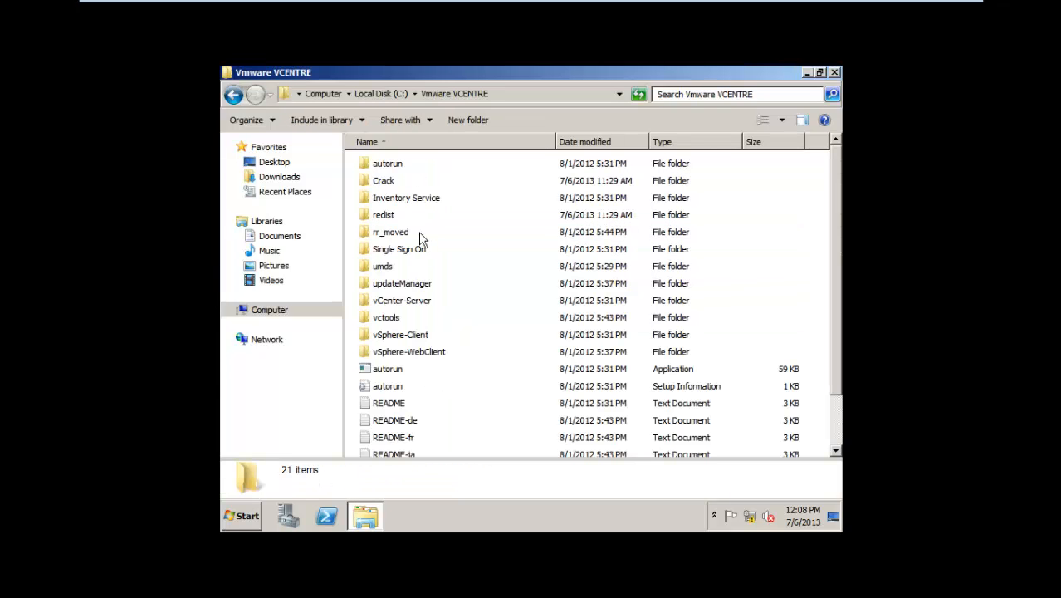
scroll(460, 298, down, 1)
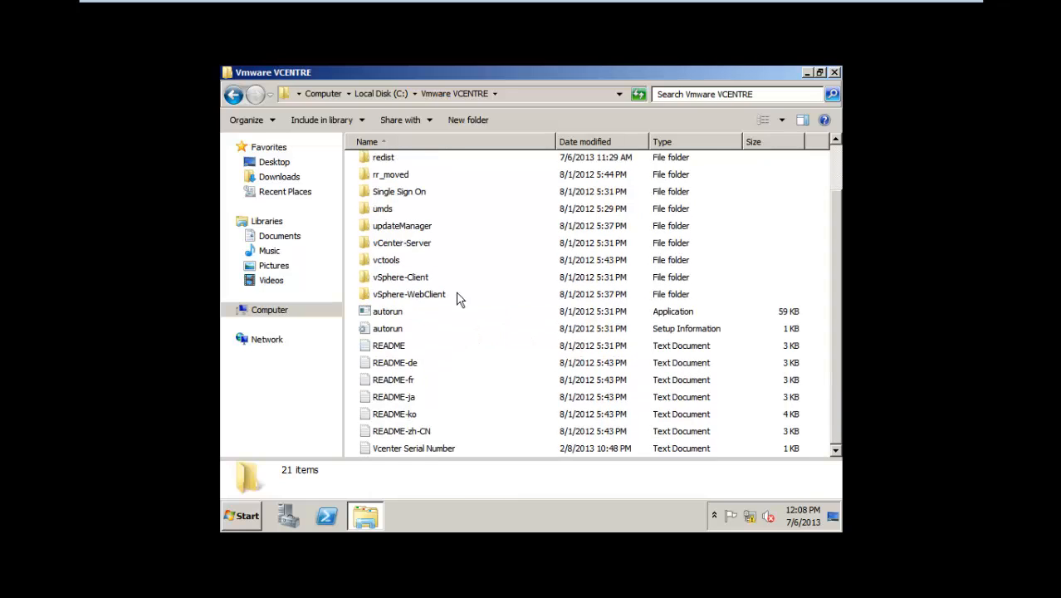
click(396, 317)
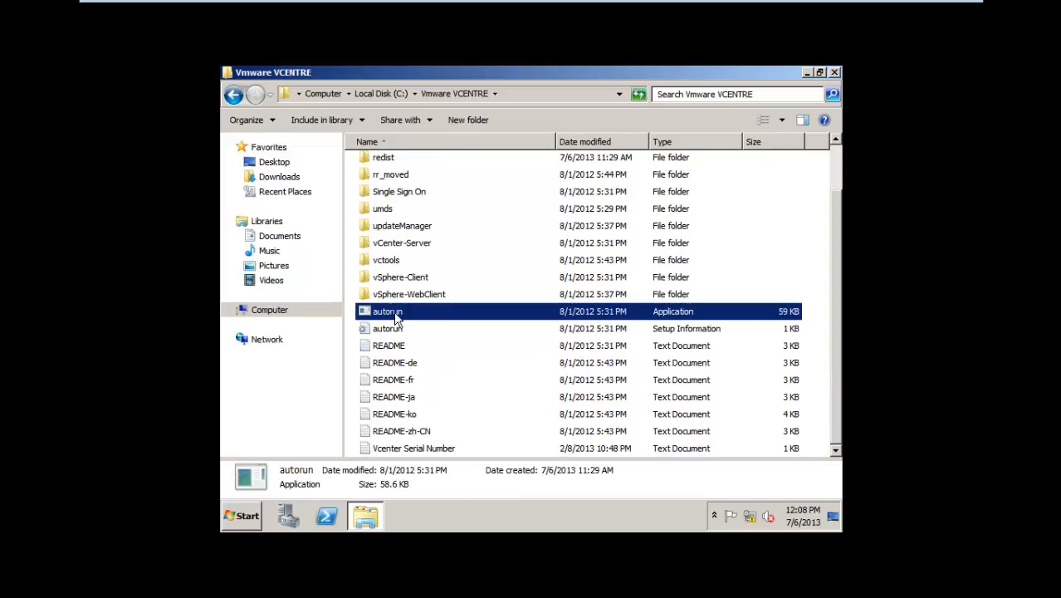
double_click(396, 317)
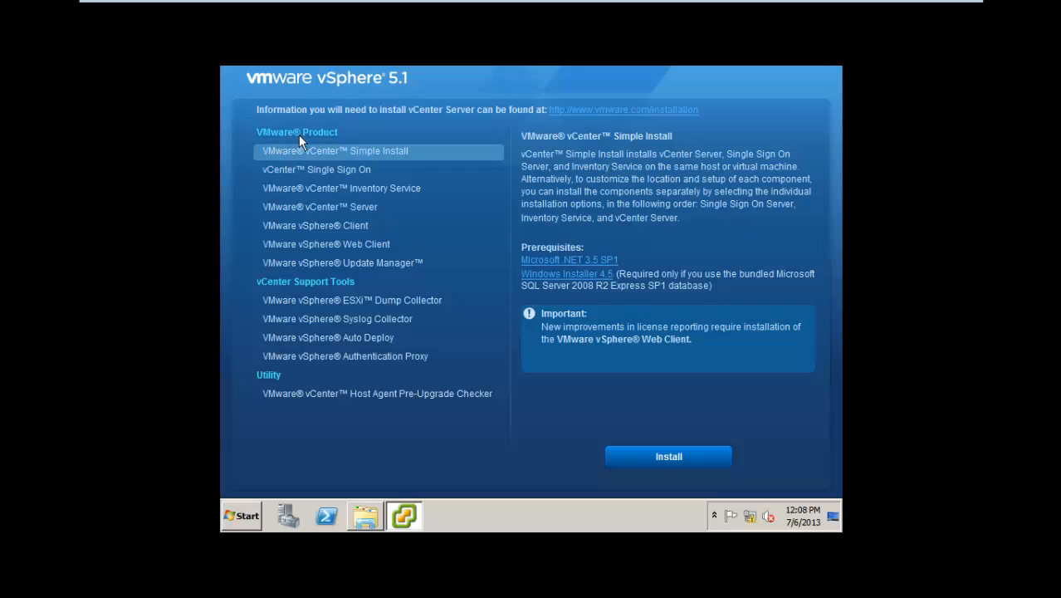
Review the installer descriptions and prerequisites of each VMware product from vCenter Single Sign On through vSphere Update Manager.
click(335, 169)
click(342, 189)
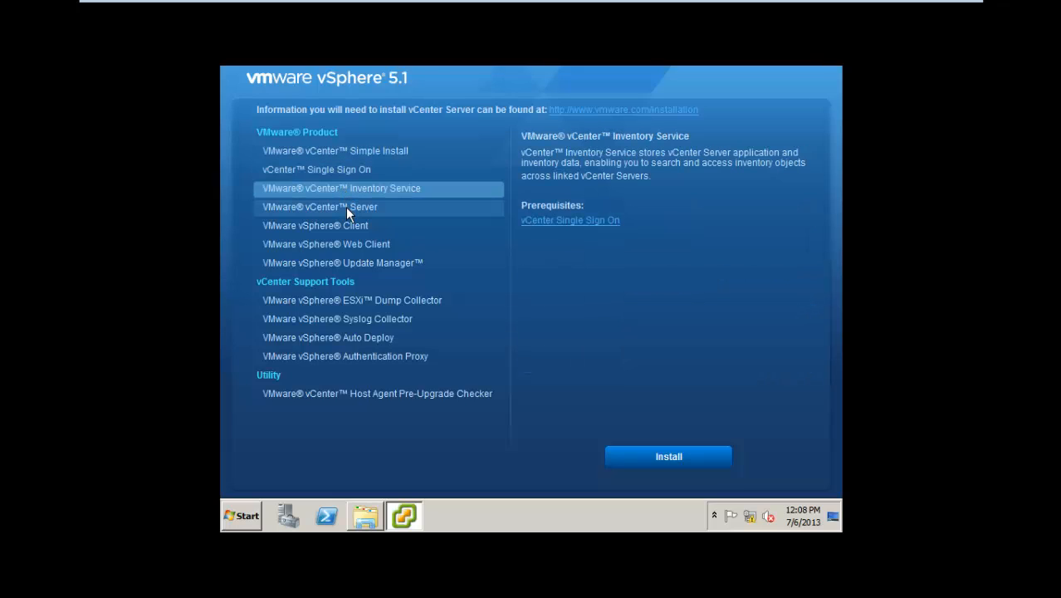
click(346, 207)
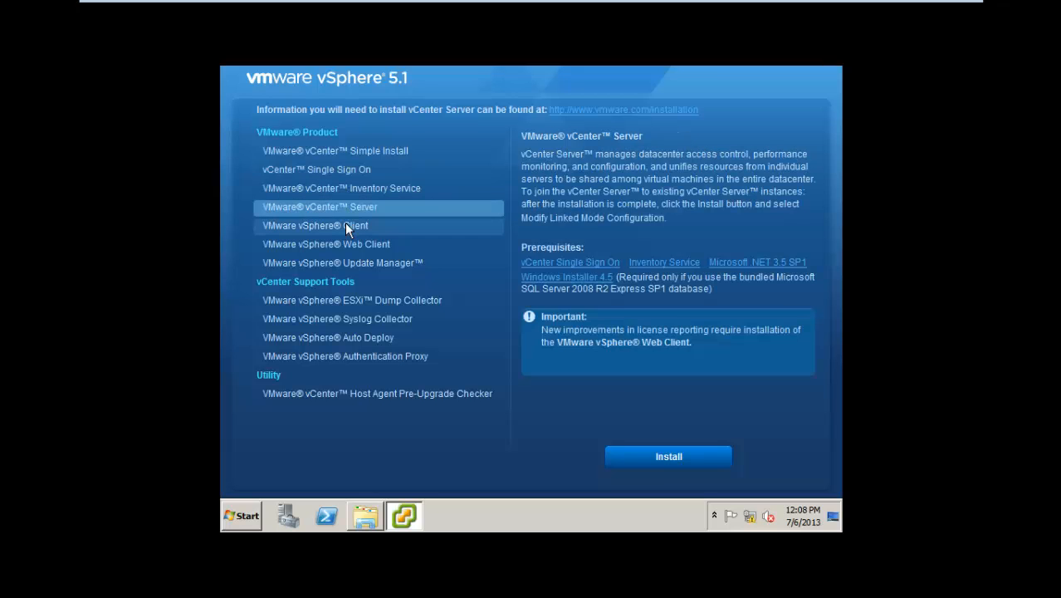
click(344, 224)
click(348, 244)
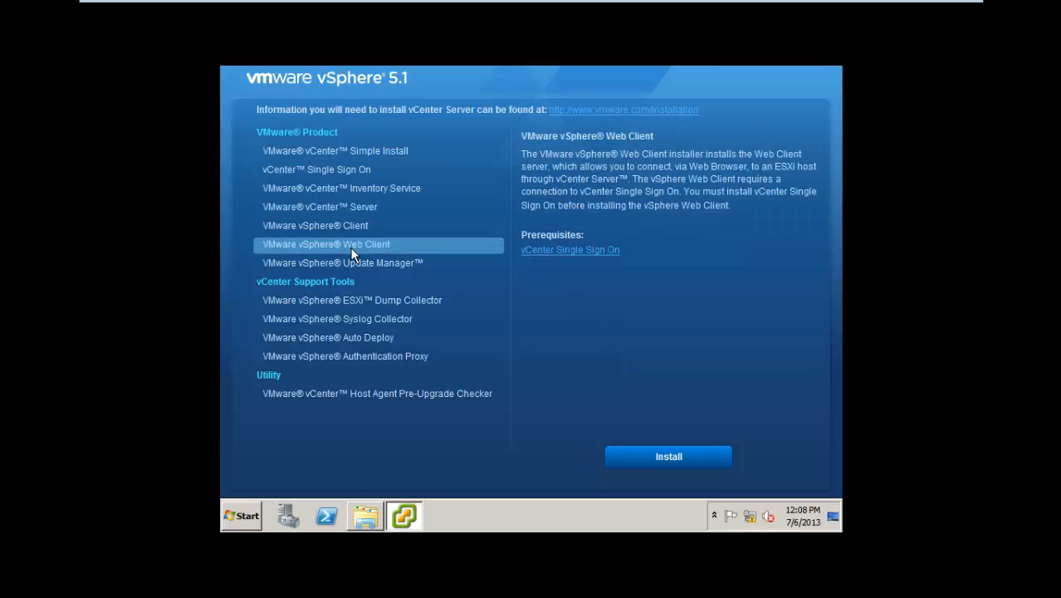
click(352, 262)
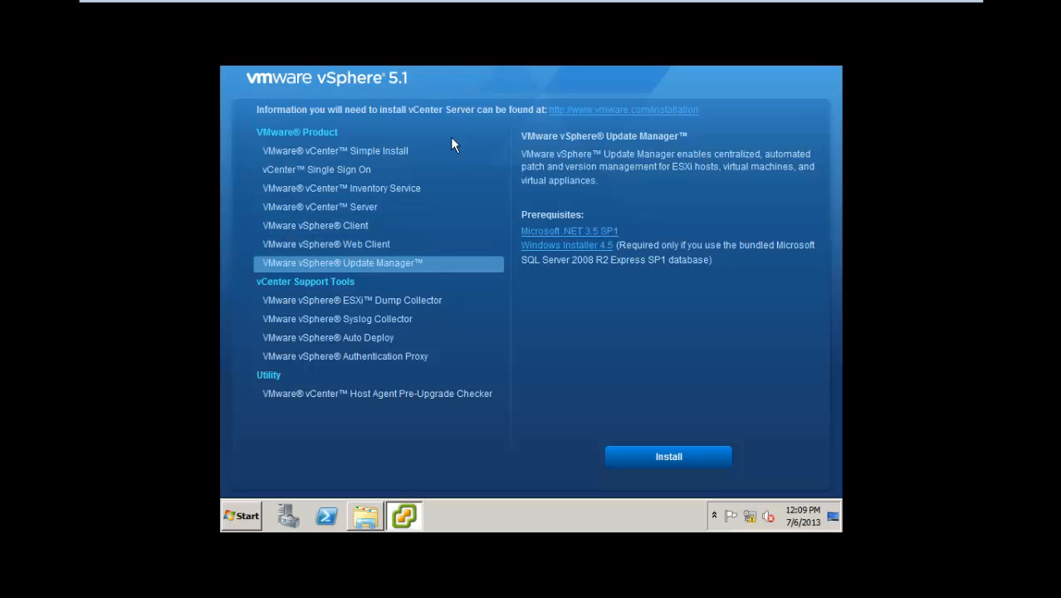
Compare the vCenter Simple Install description with the separate Single Sign On, Inventory Service and vCenter Server options.
click(381, 152)
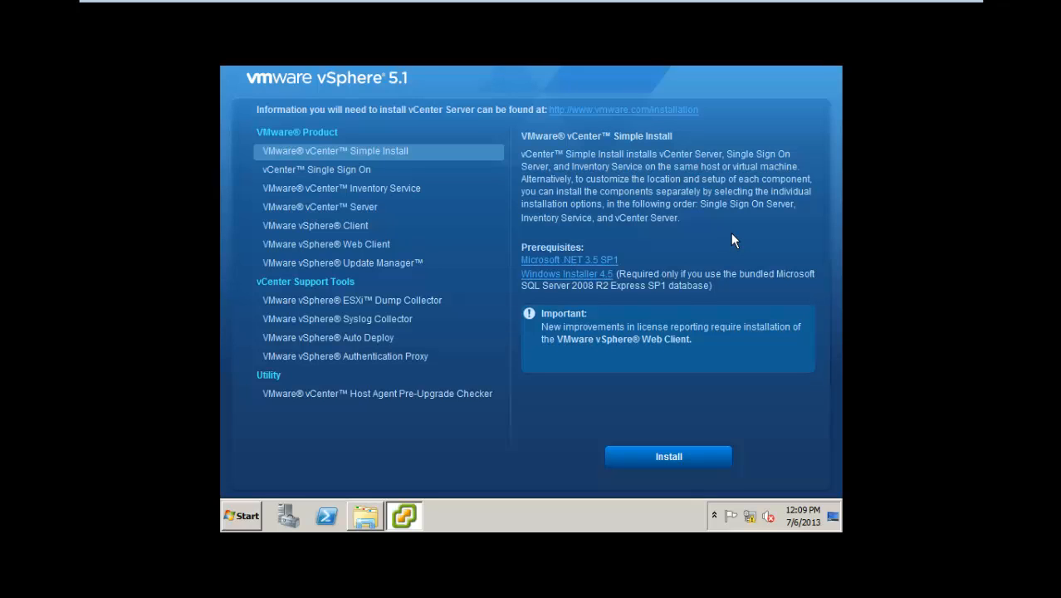
click(375, 174)
click(376, 189)
click(369, 171)
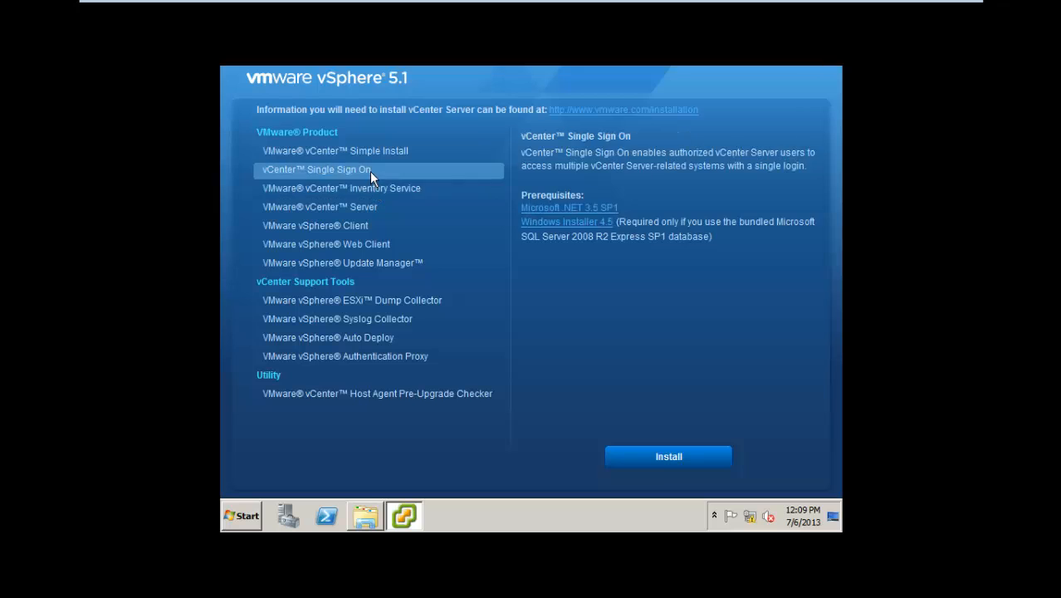
click(370, 189)
click(366, 206)
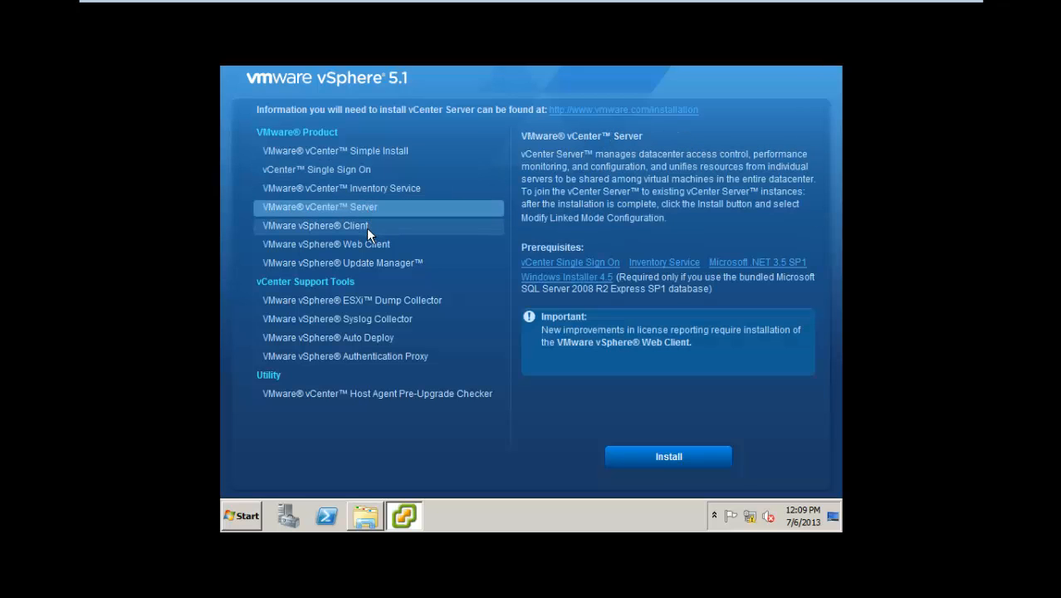
click(418, 151)
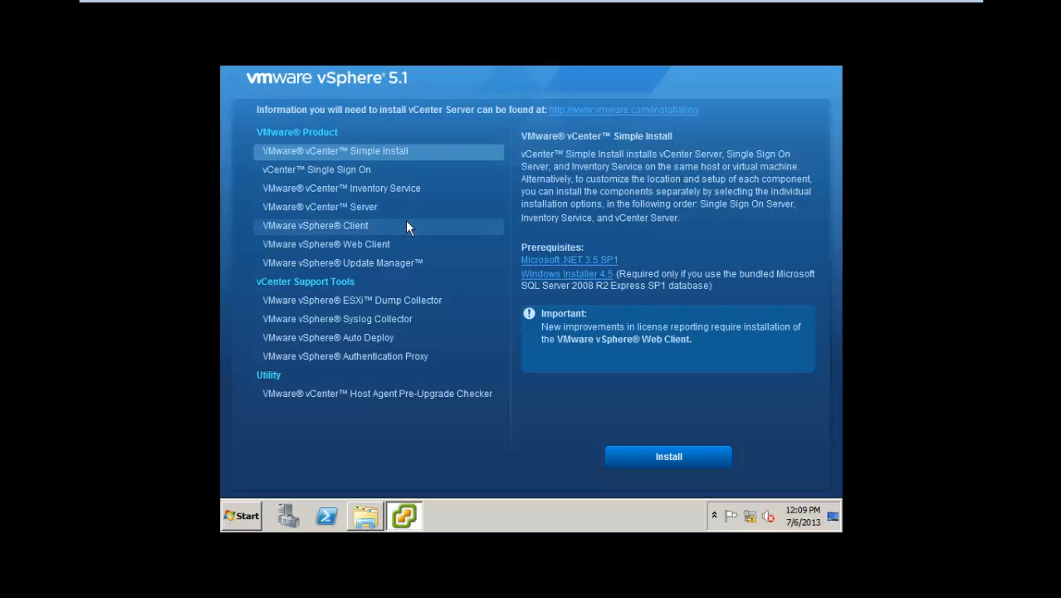
click(317, 209)
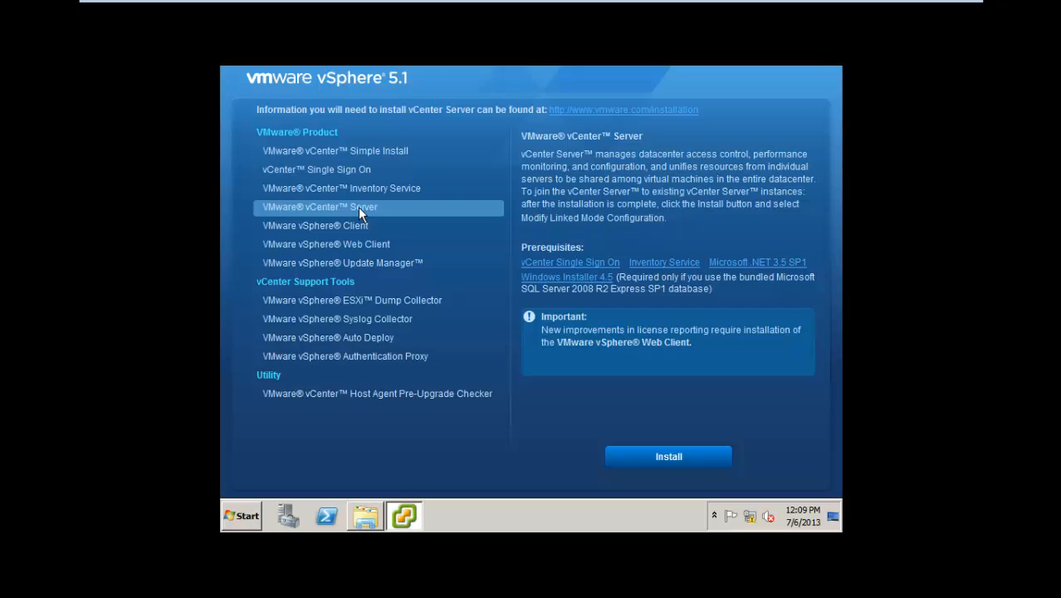
Start the VMware vCenter Simple Install, proceed past the patent agreement and accept the license agreement.
click(362, 153)
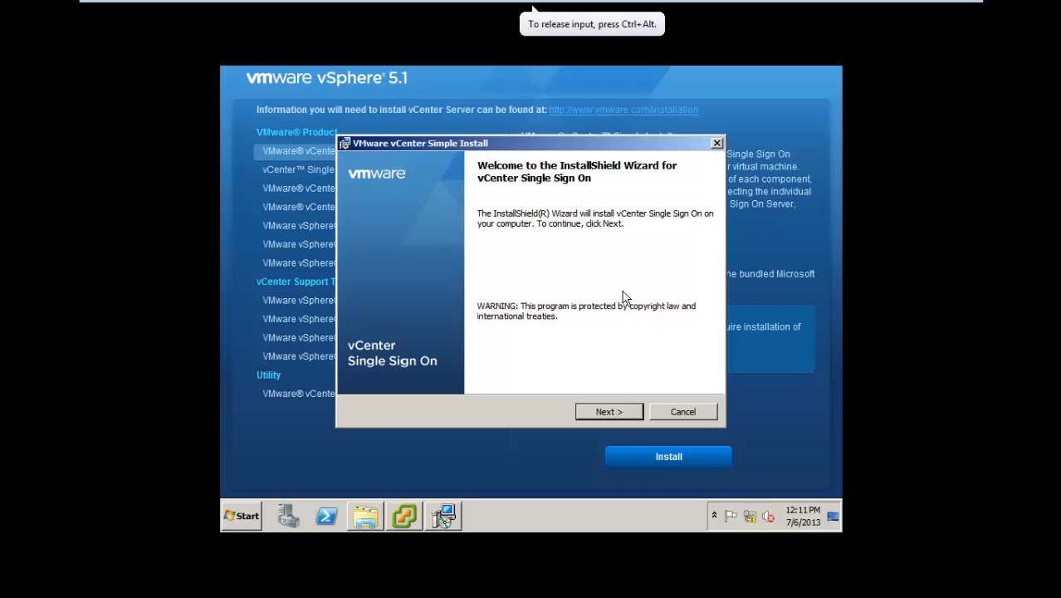
click(621, 410)
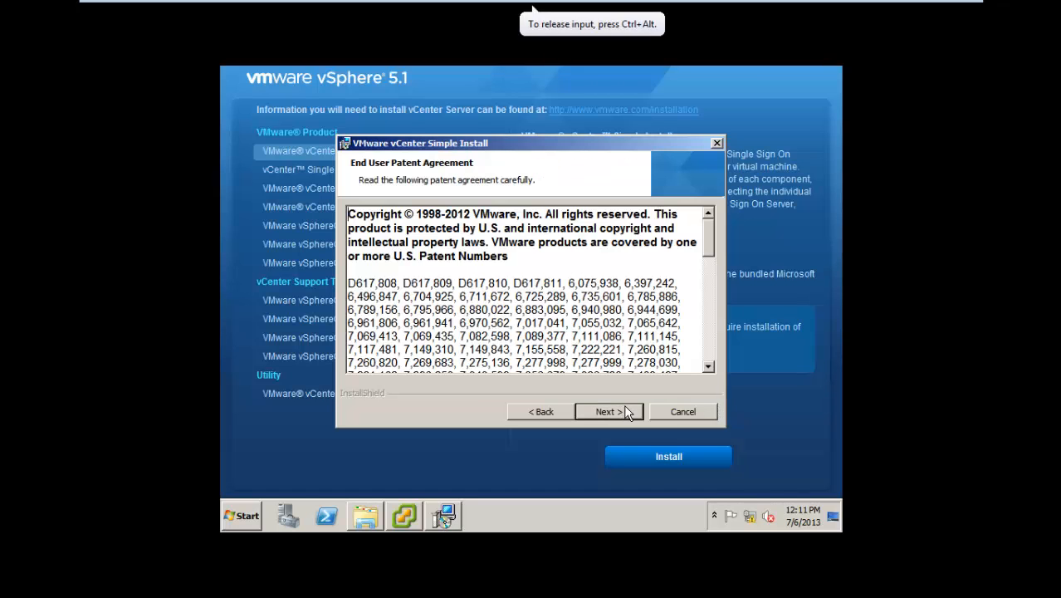
click(622, 414)
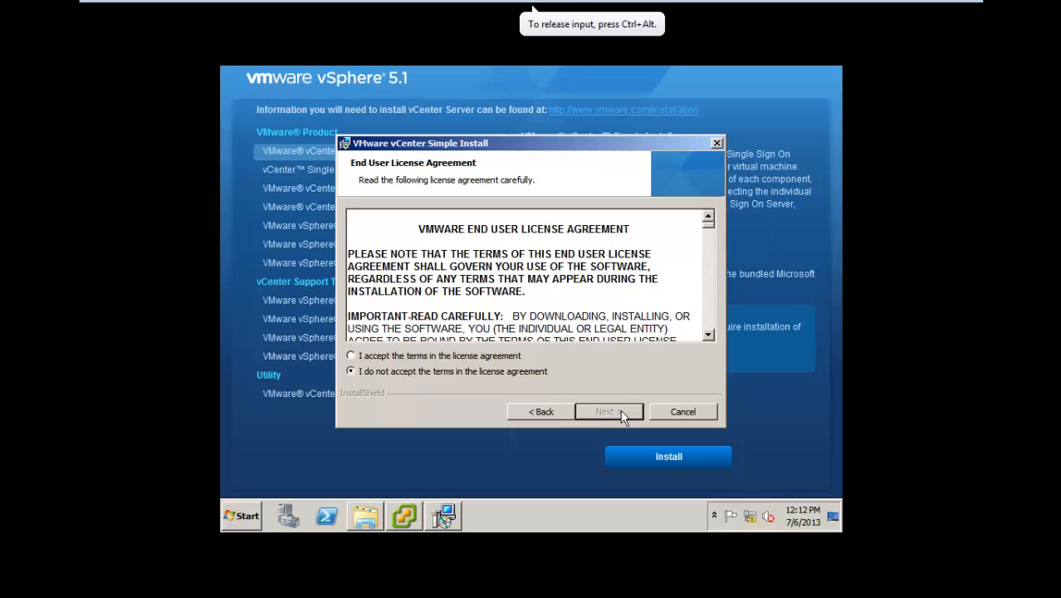
click(429, 356)
click(601, 411)
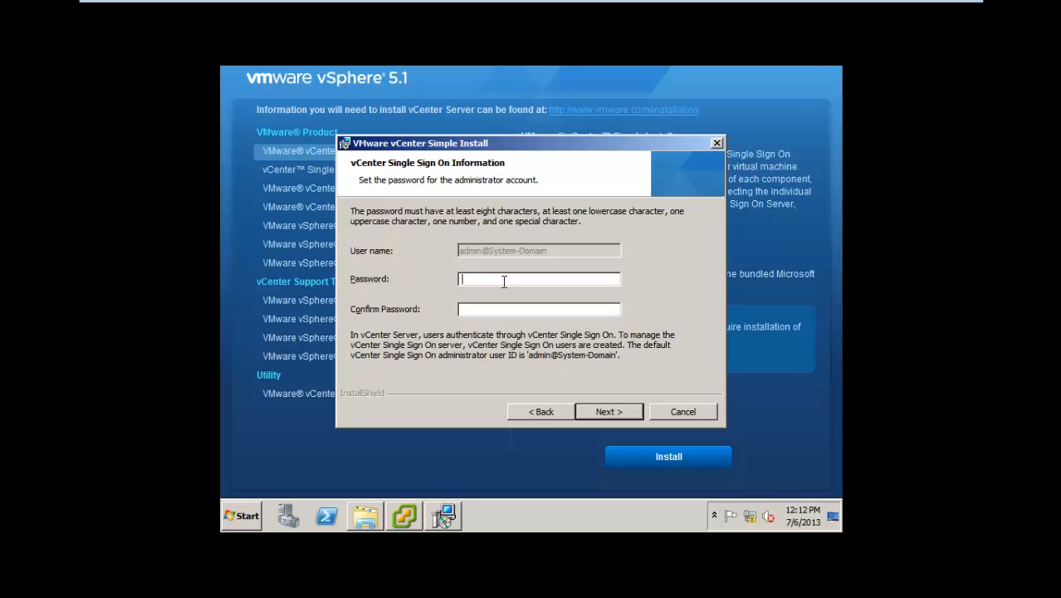
Enter and confirm the password for the vCenter Single Sign On administrator account and continue to the database selection.
text(********)
key(Tab)
text(********)
click(611, 411)
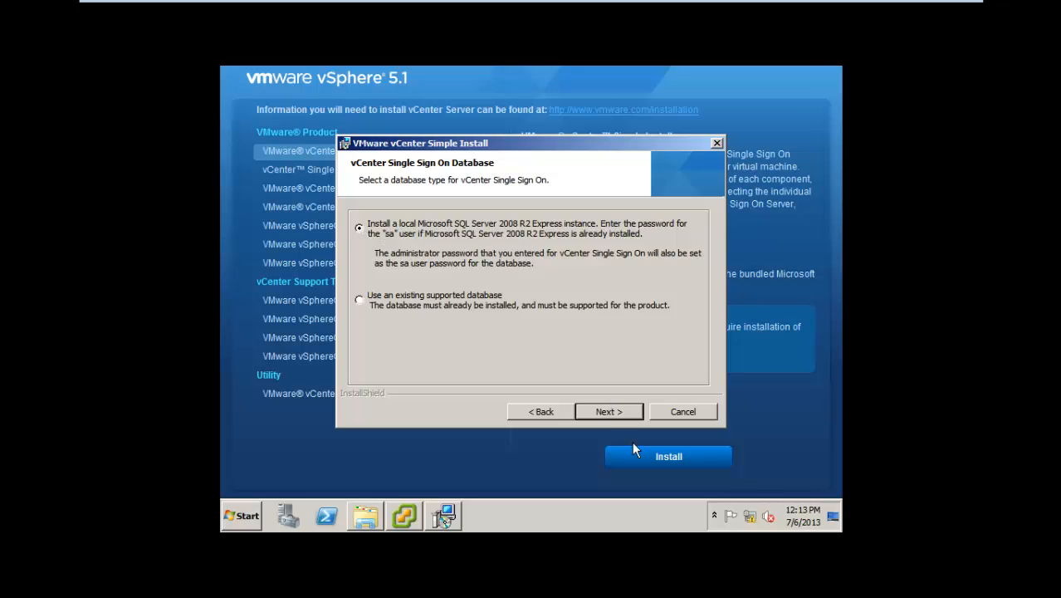
Accept the local Microsoft SQL Server 2008 R2 Express instance for Single Sign On and vmwarecenter.a.net as the local system's domain name.
click(610, 411)
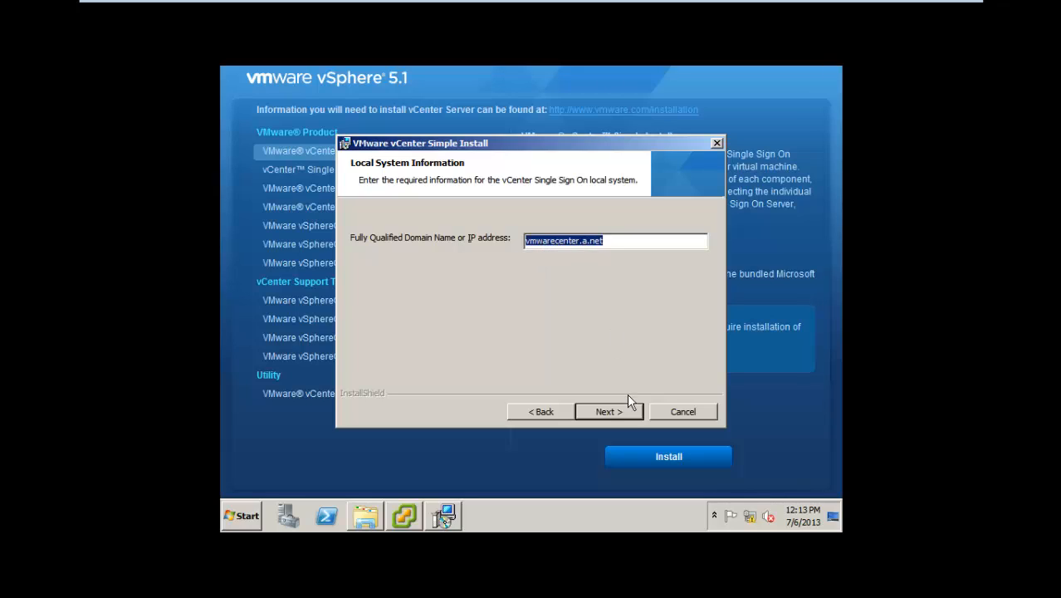
click(615, 411)
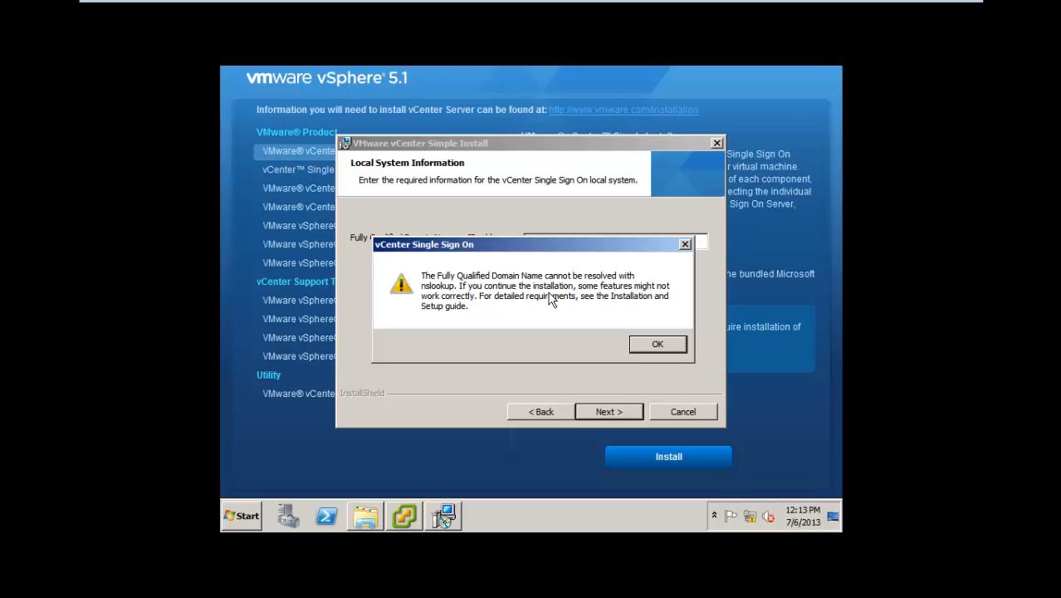
click(640, 342)
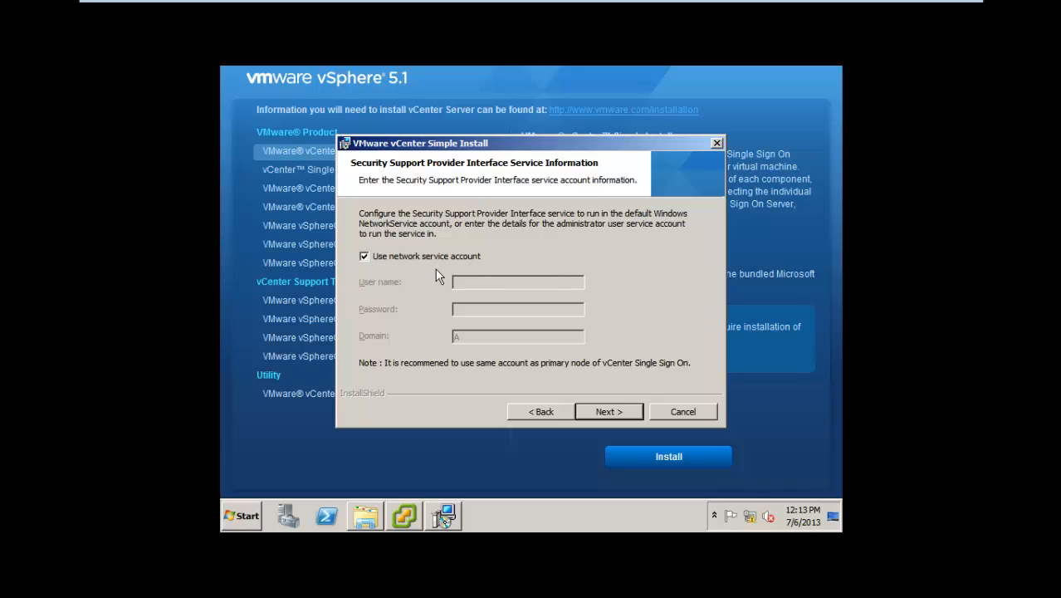
Install Single Sign On with the network service account, the default VMware Infrastructure folder and HTTPS port 7444.
click(603, 409)
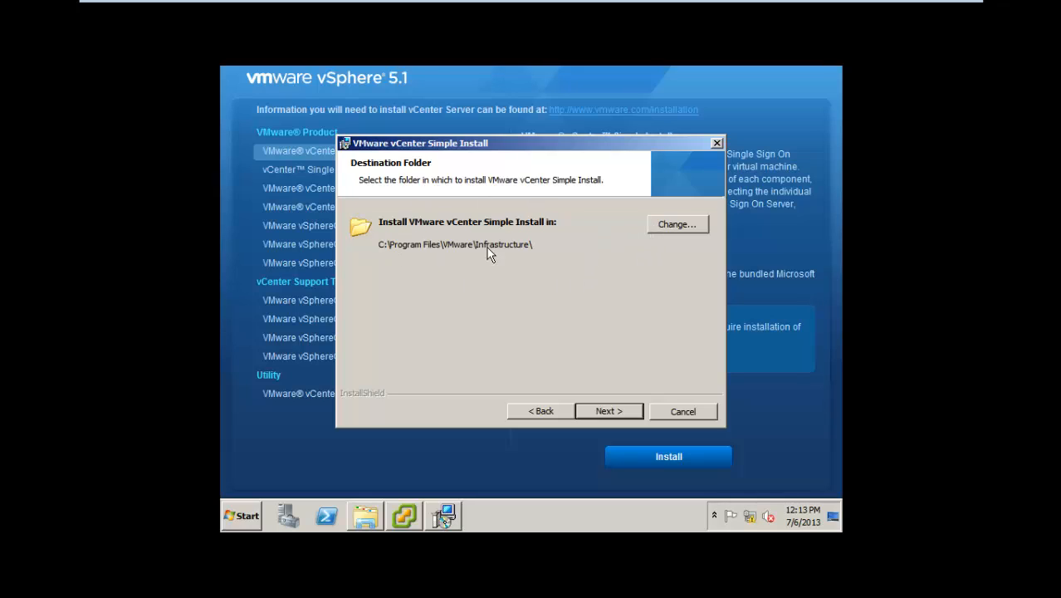
click(606, 410)
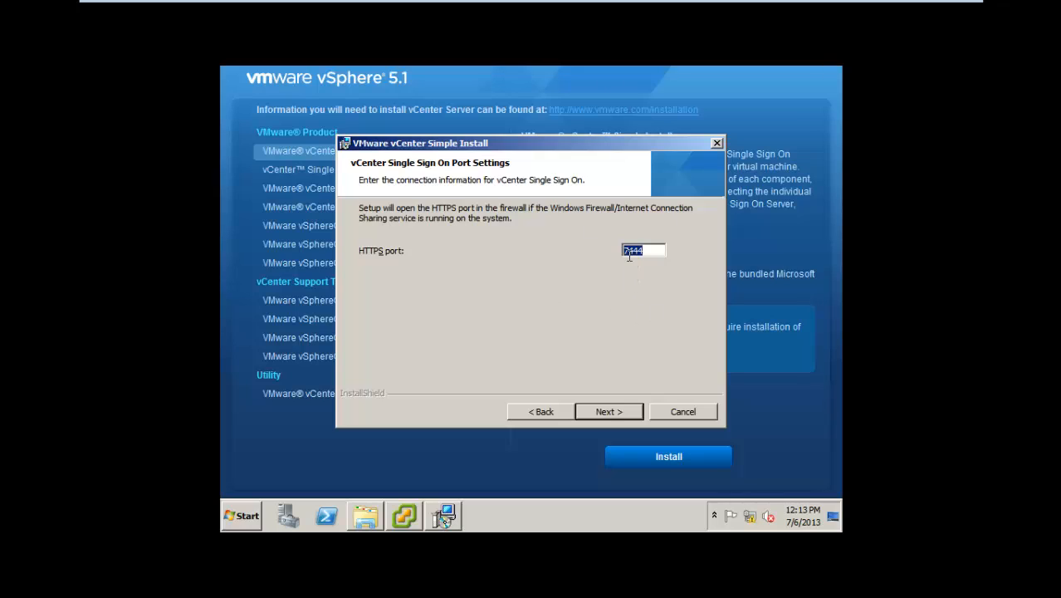
click(615, 410)
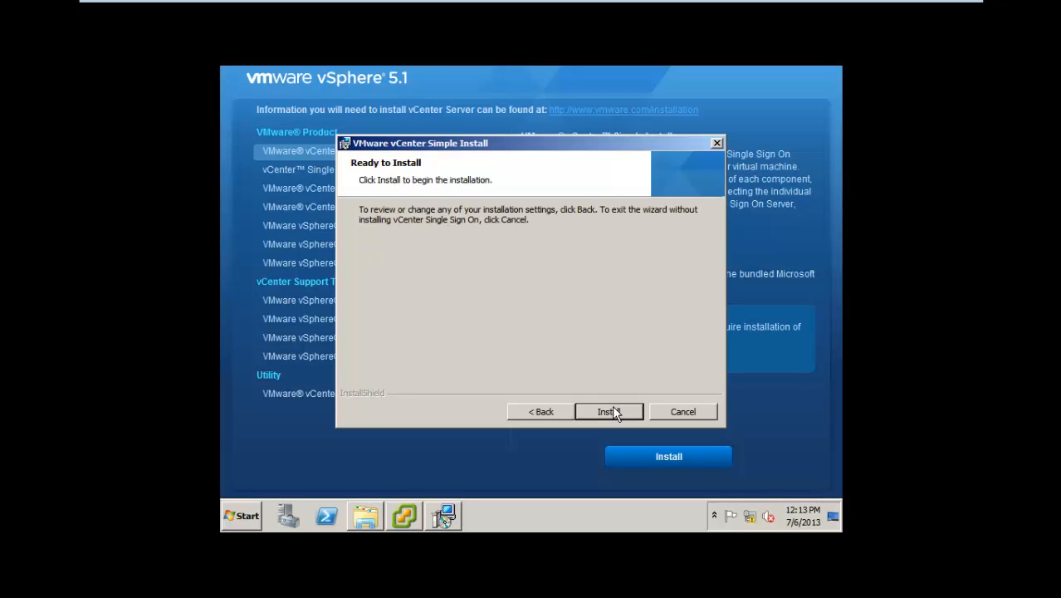
click(613, 408)
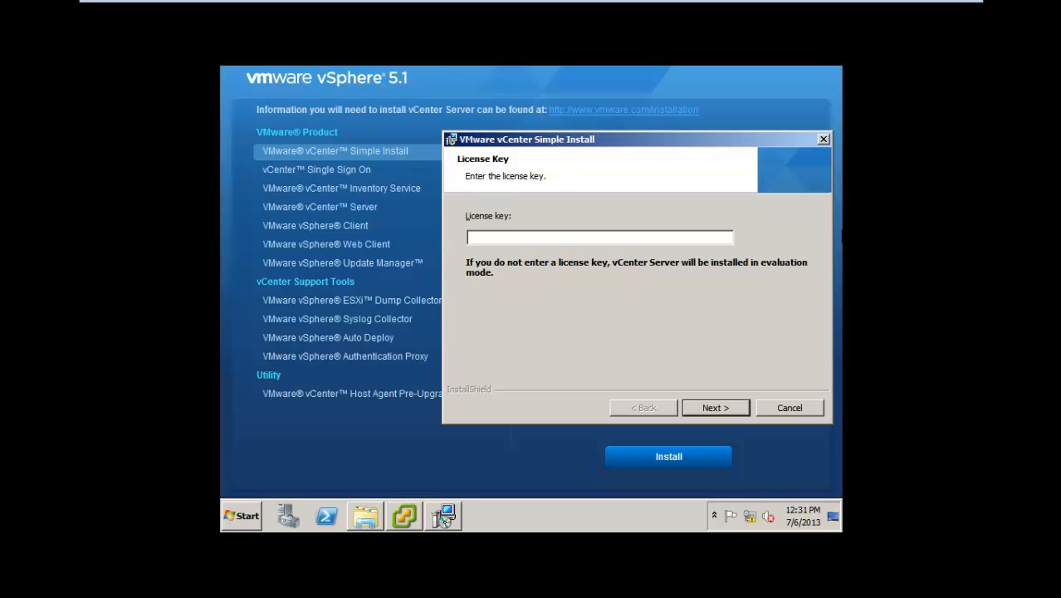
Proceed past the license key and accept the SQL Server 2008 Express database and the SYSTEM account for the vCenter Server service.
key(Return)
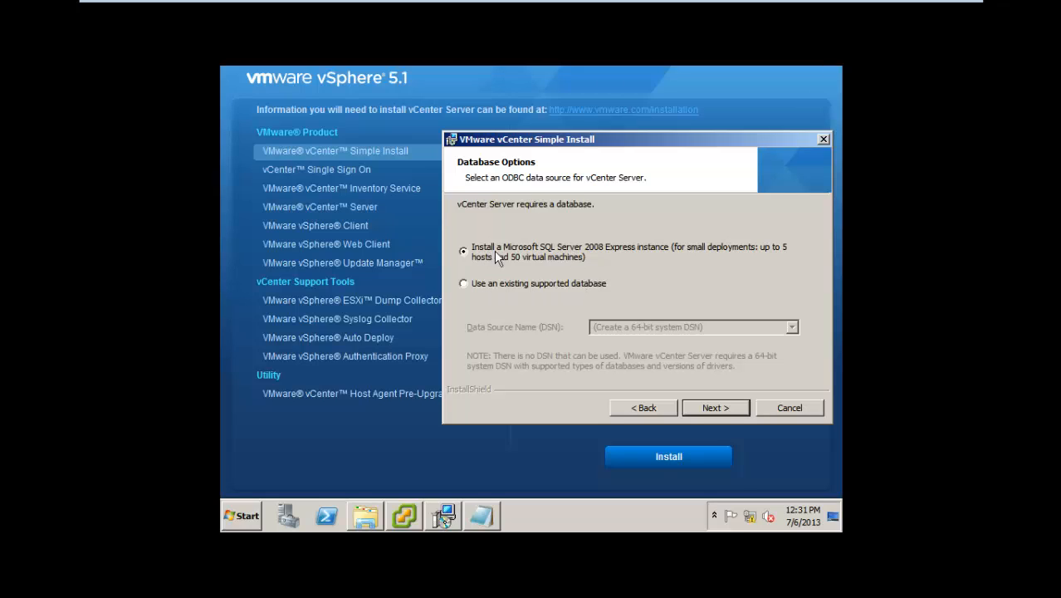
click(714, 408)
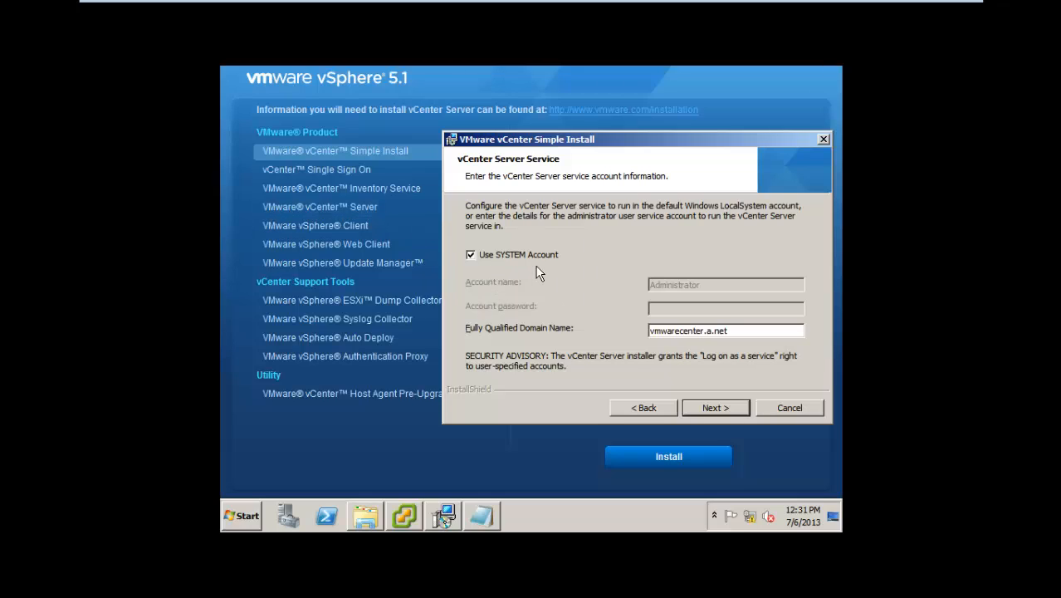
click(712, 409)
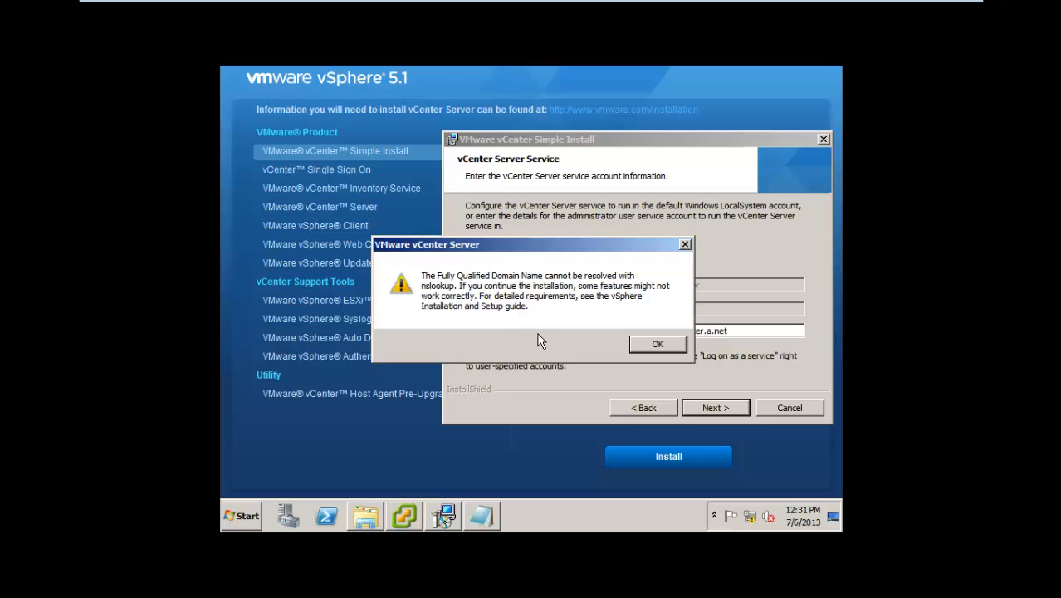
click(676, 347)
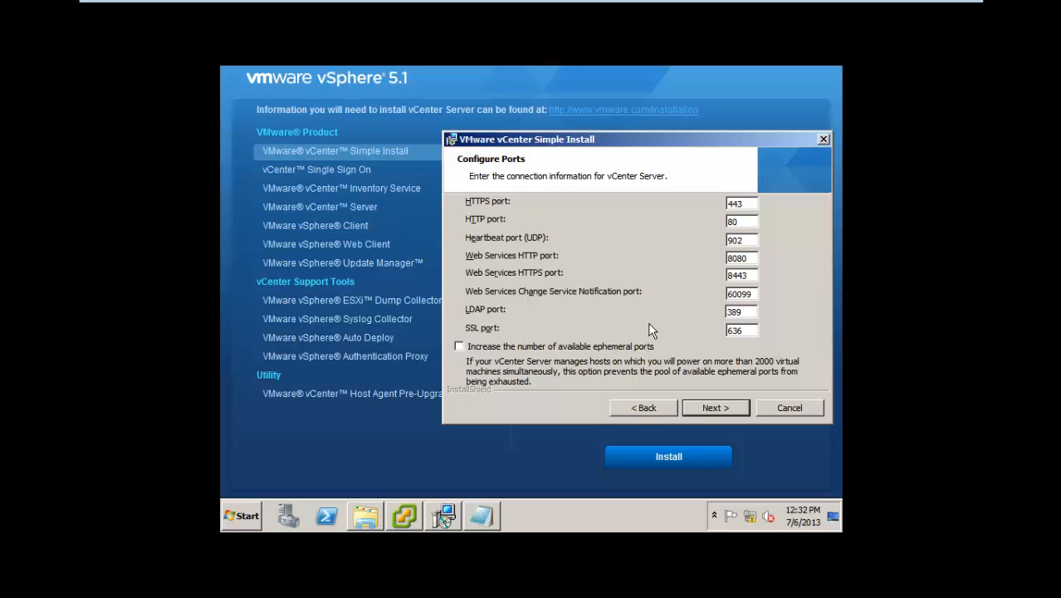
Accept the default vCenter Server ports and the Small inventory size, and start the vCenter Server installation.
click(702, 409)
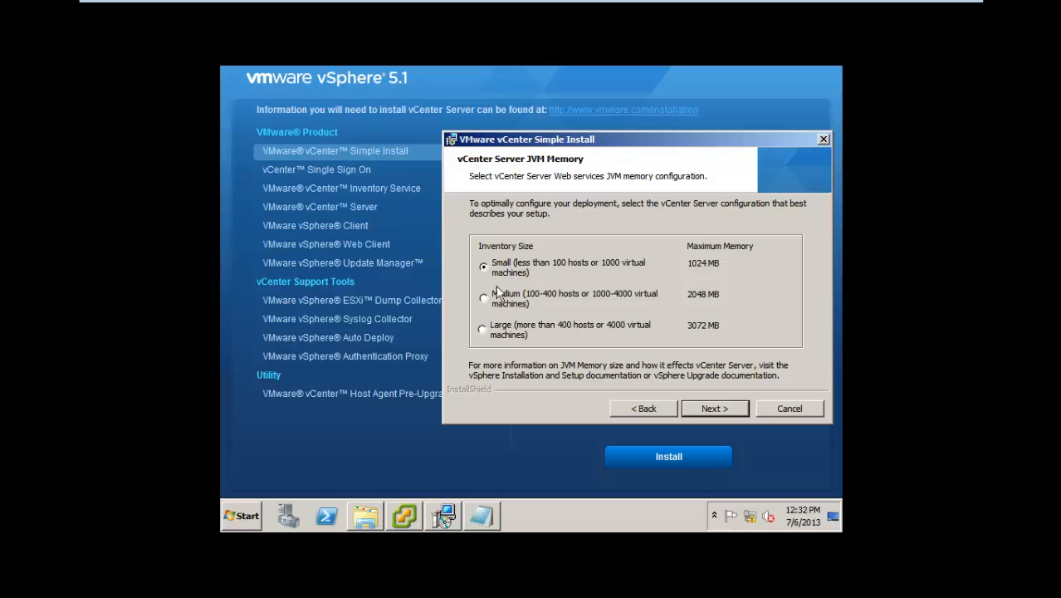
click(712, 412)
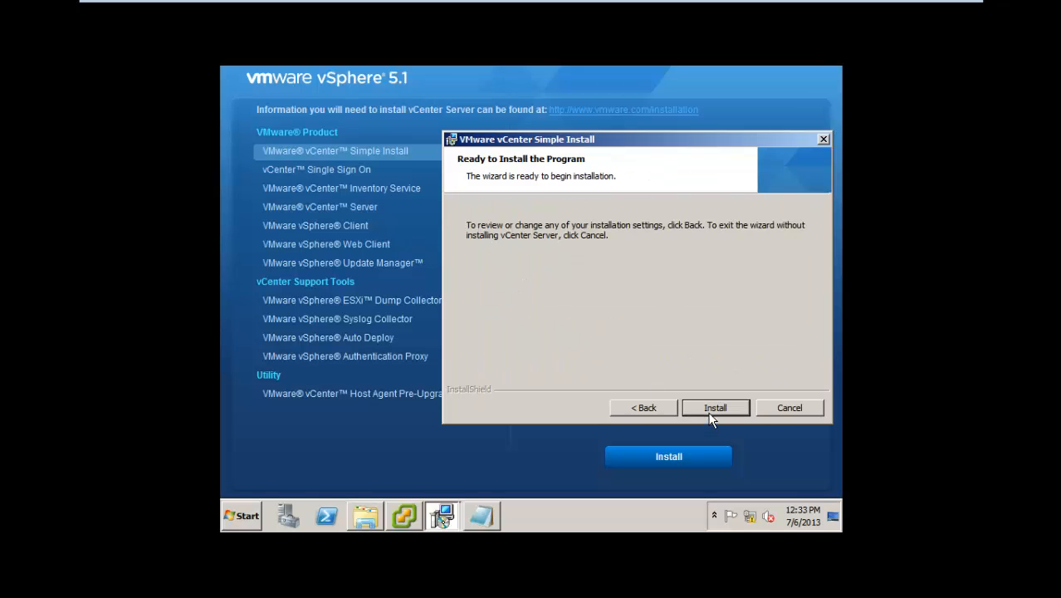
click(711, 413)
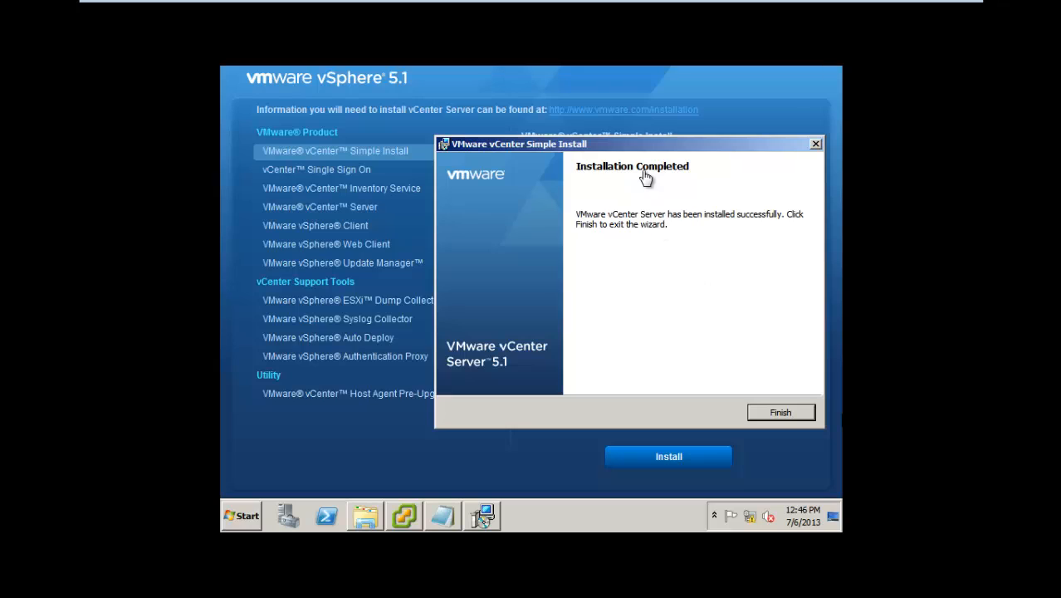
Finish the vCenter Simple Install wizard and dismiss the installer's completion notice.
click(699, 248)
click(772, 412)
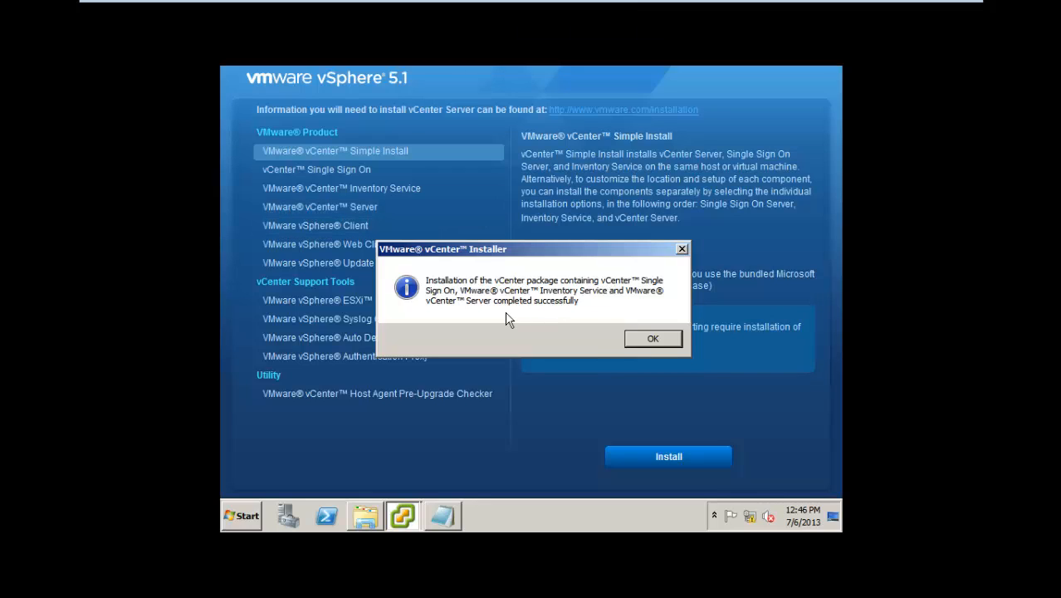
click(644, 344)
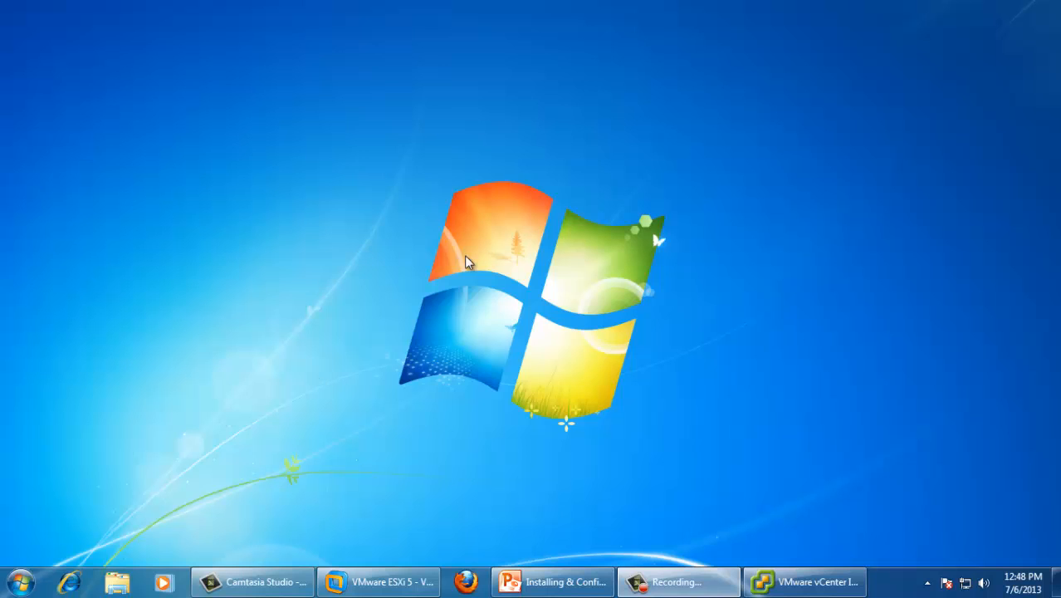
Review the VMware vSphere Client entry in the vCenter Installer on the Windows 7 client and minimize the installer.
click(799, 581)
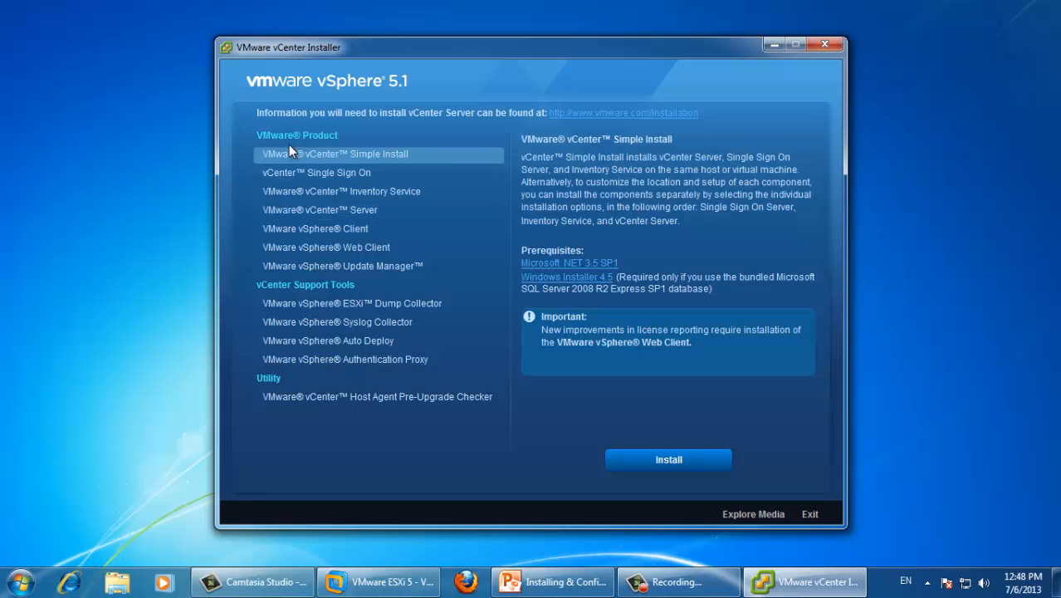
click(333, 232)
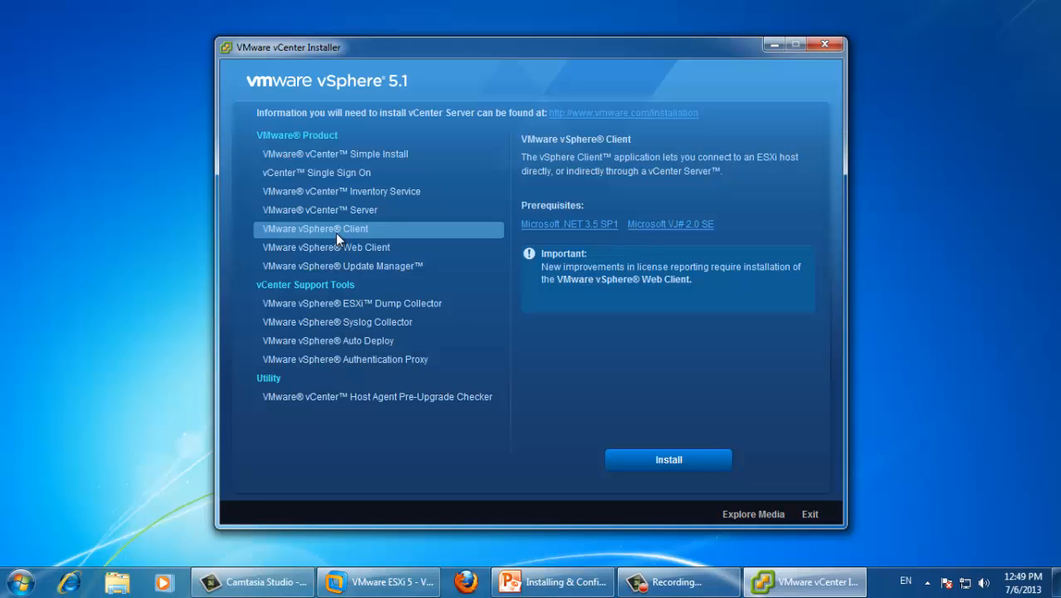
drag(407, 47, 525, 227)
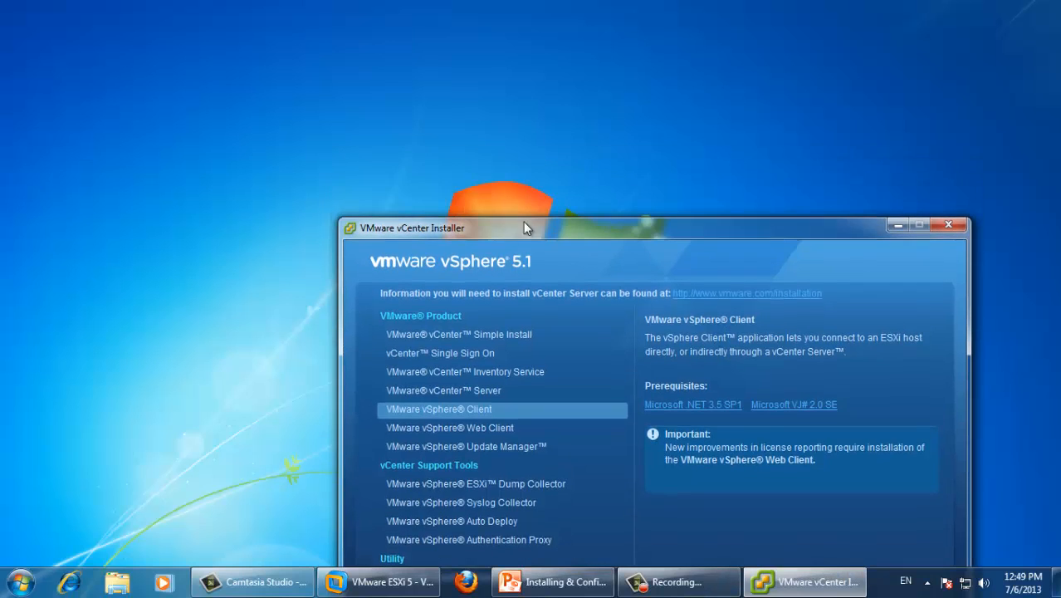
drag(432, 225, 354, 50)
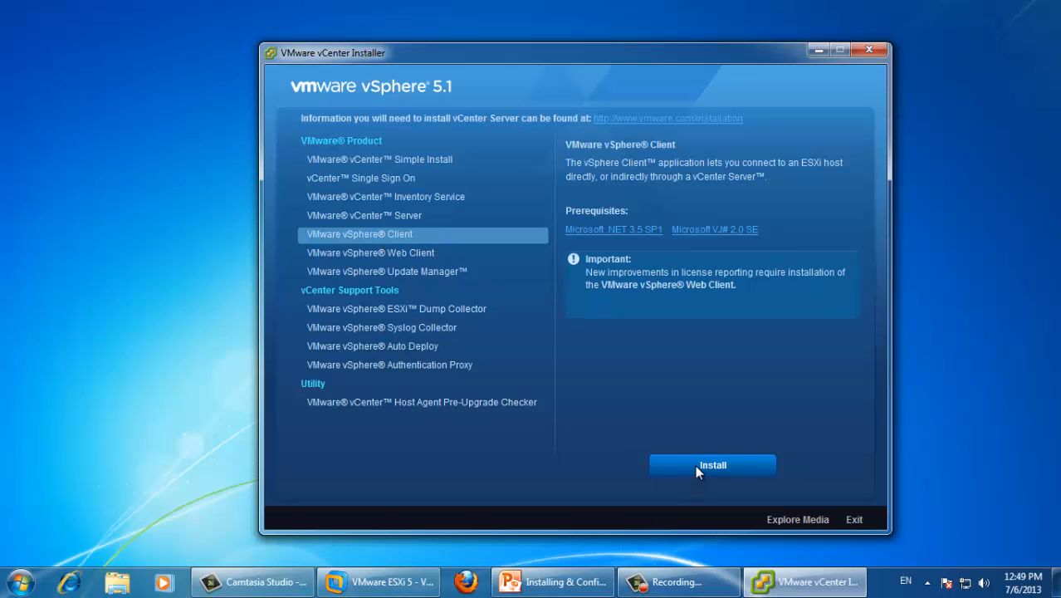
click(817, 51)
Launch the VMware vSphere Client on the Windows 7 client.
click(21, 581)
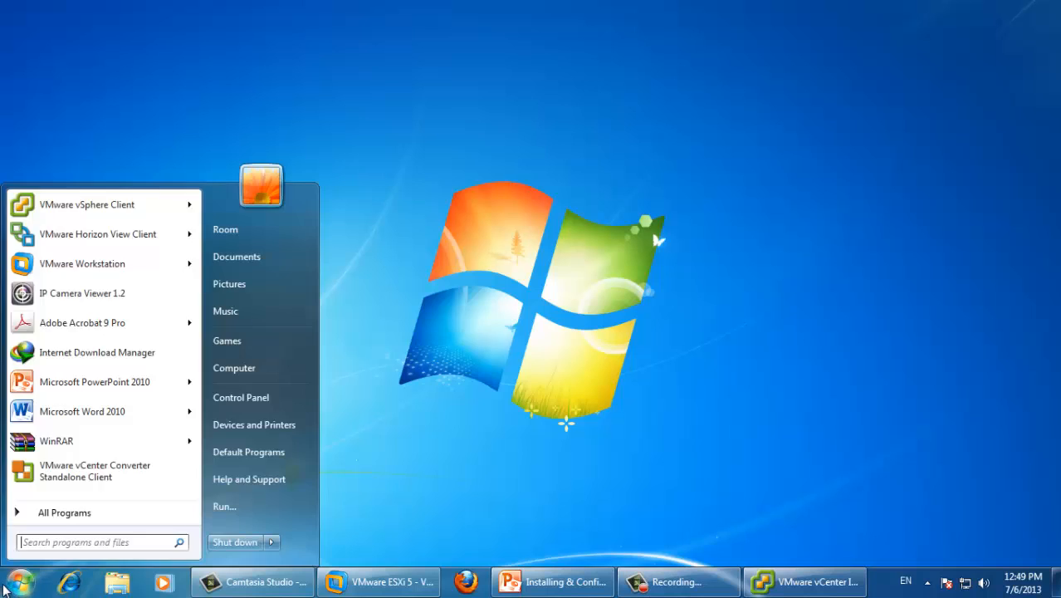
click(64, 209)
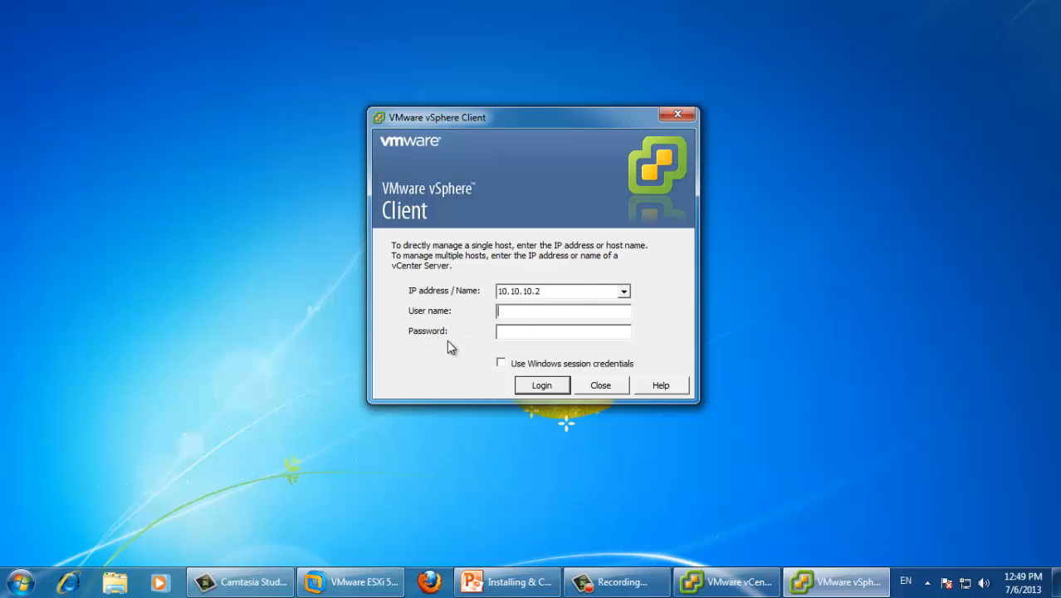
drag(446, 119, 440, 117)
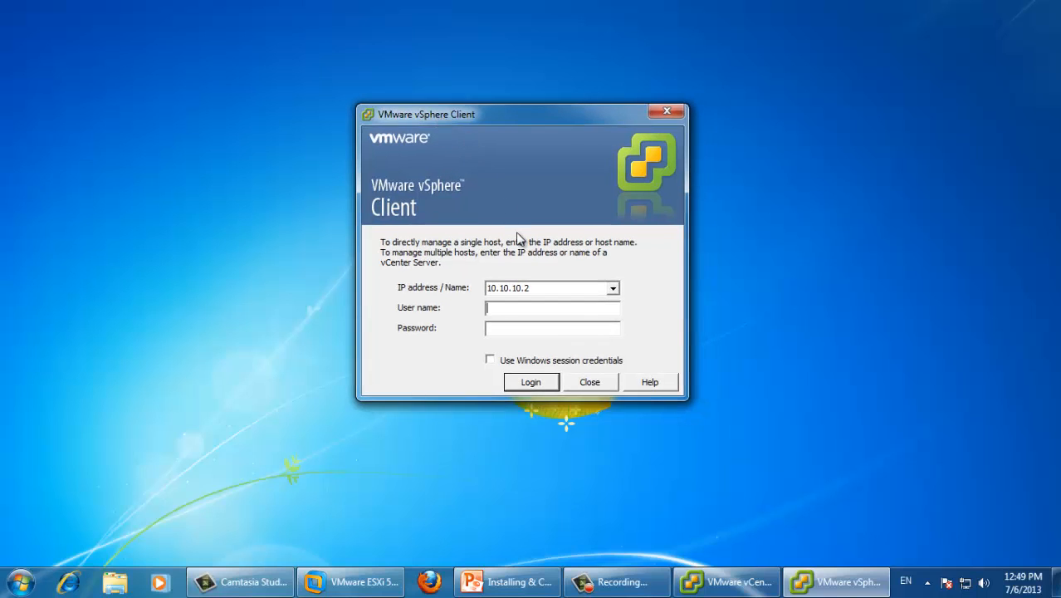
Check the vCenter Server's IP address on the network diagram slide in PowerPoint and return to the vSphere Client login.
drag(573, 288, 486, 289)
click(504, 310)
mouse_move(527, 582)
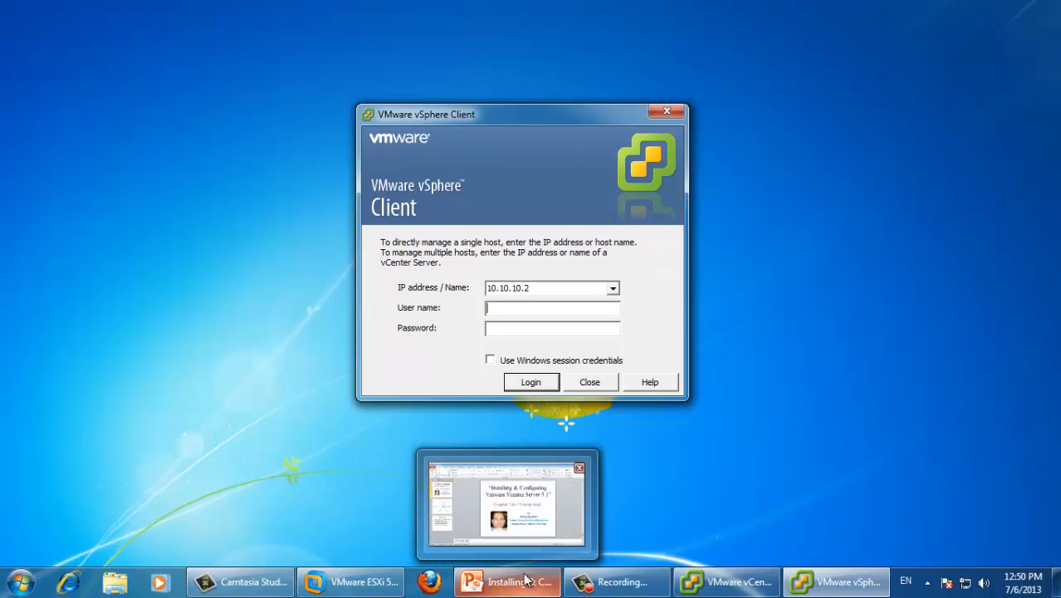
click(523, 583)
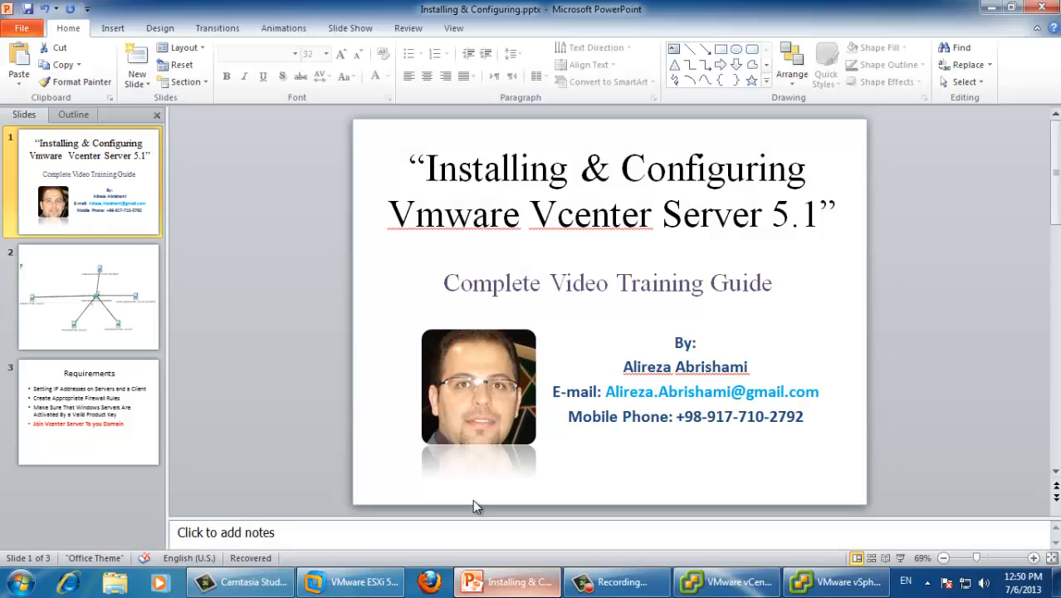
click(131, 297)
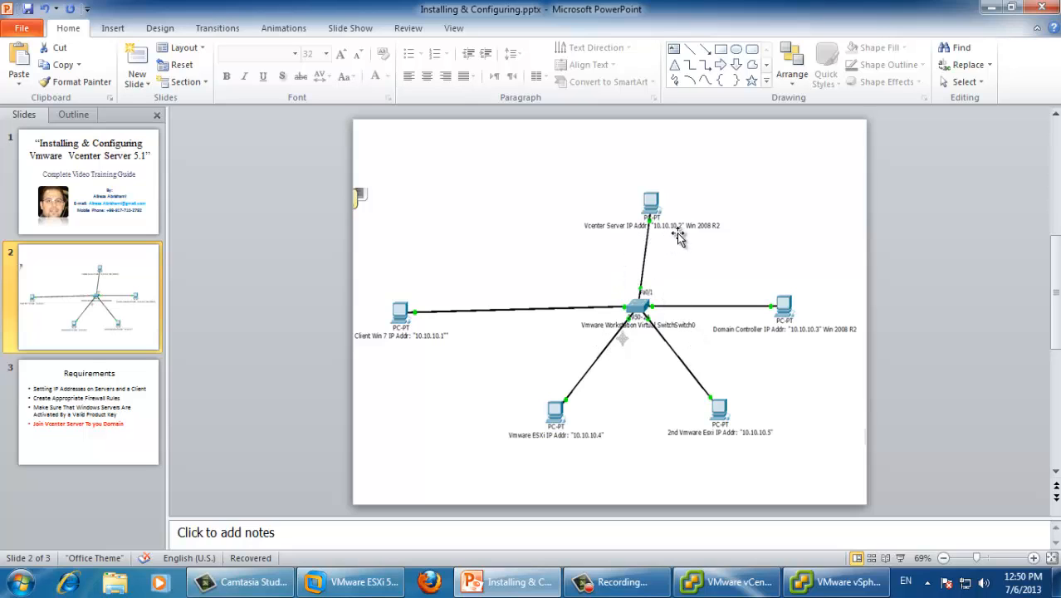
click(989, 8)
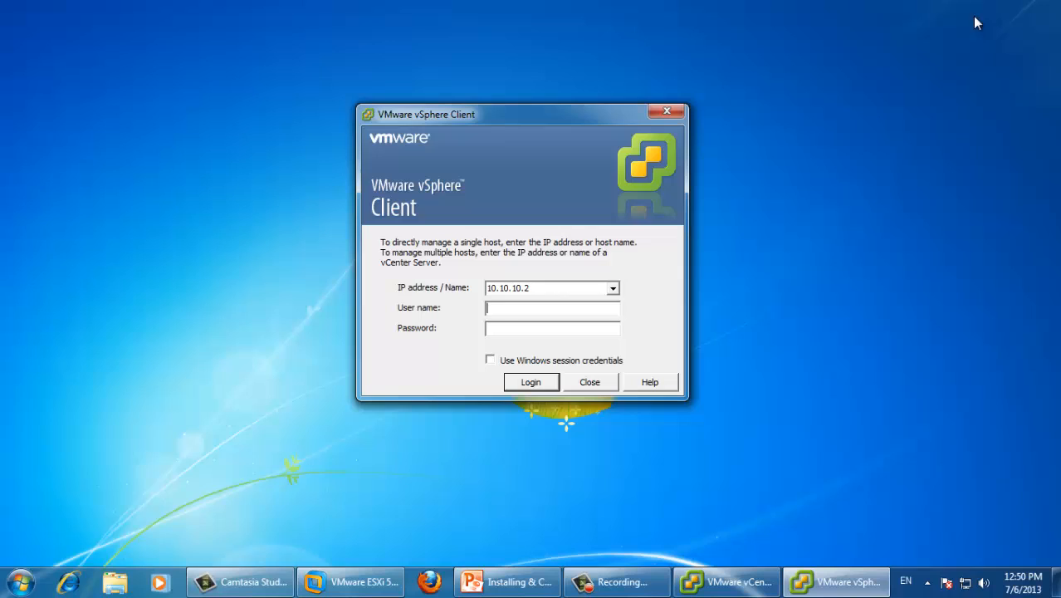
Log in to the vCenter Server at 10.10.10.2 as Administrator with the account password.
click(548, 289)
click(548, 290)
click(556, 312)
text(Administrator)
key(Tab)
text(******)
click(530, 384)
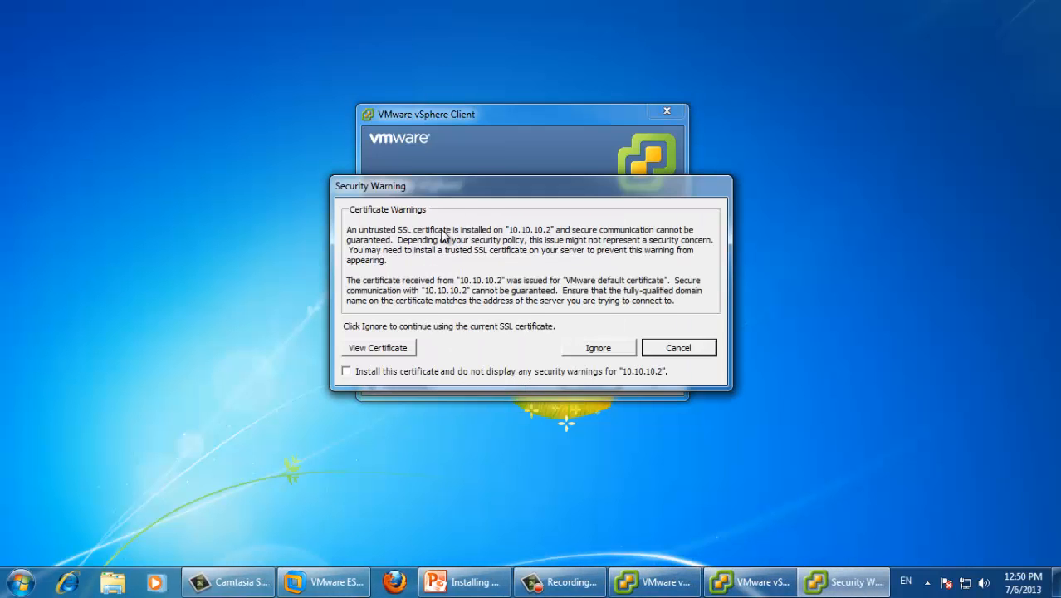
Install the SSL certificate for 10.10.10.2, suppress its security warnings and continue connecting.
drag(447, 189, 448, 156)
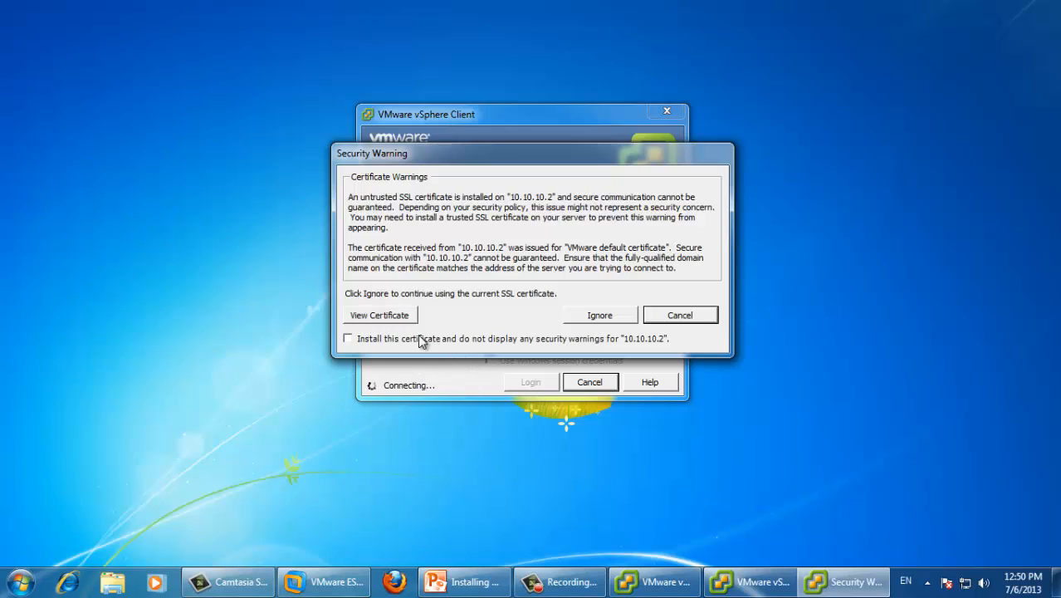
click(349, 340)
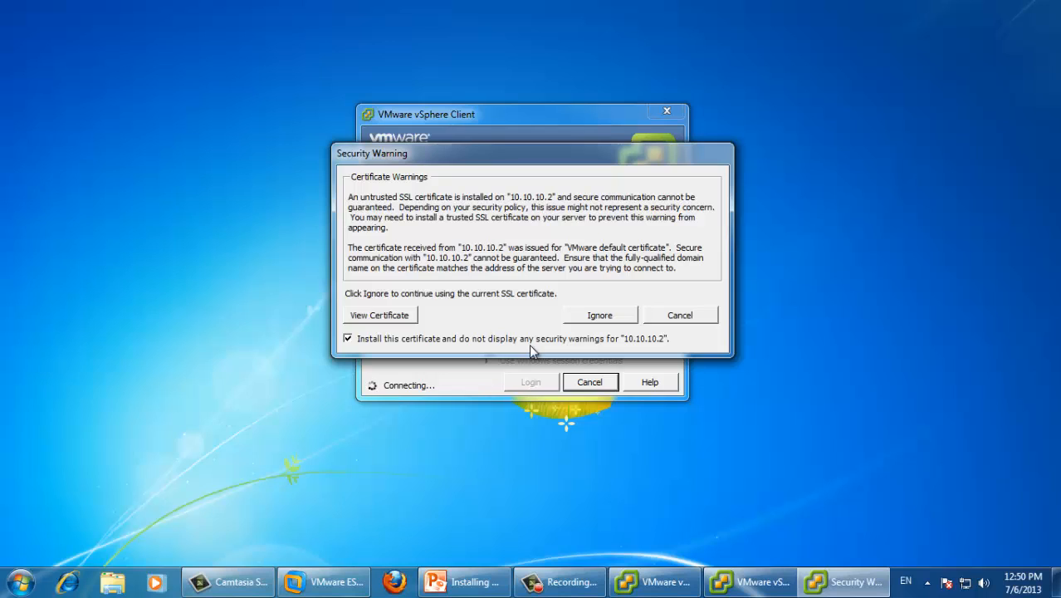
click(596, 314)
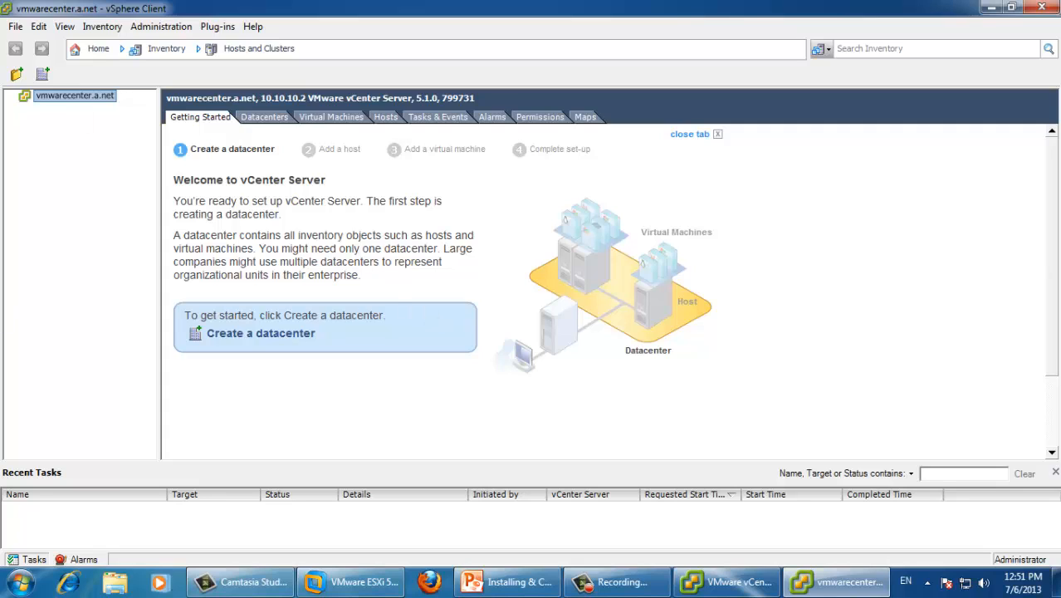
Create a datacenter named "DC Test" under the vCenter Server.
key(F9)
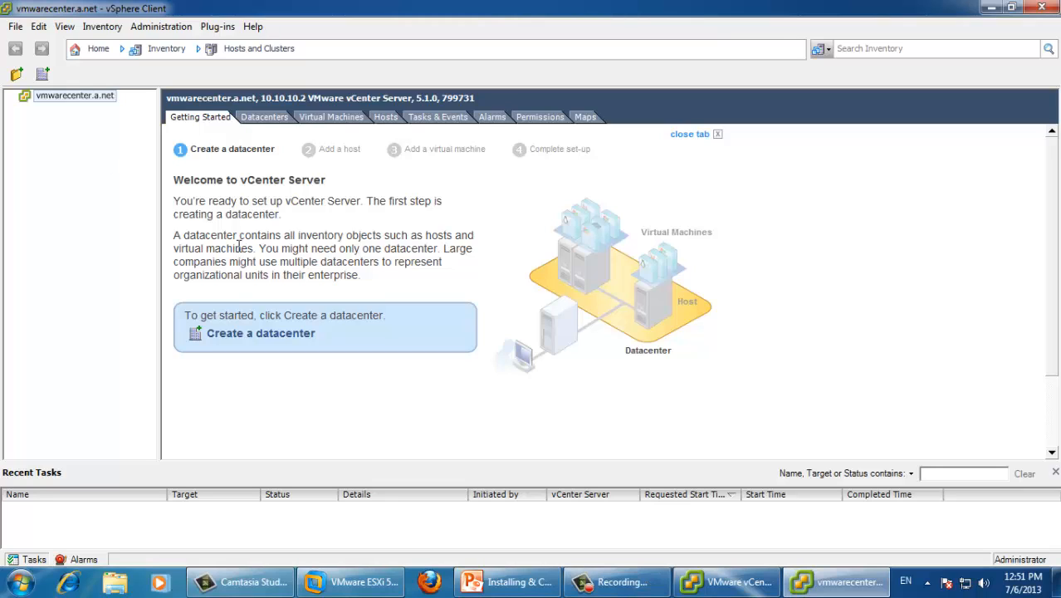
click(253, 335)
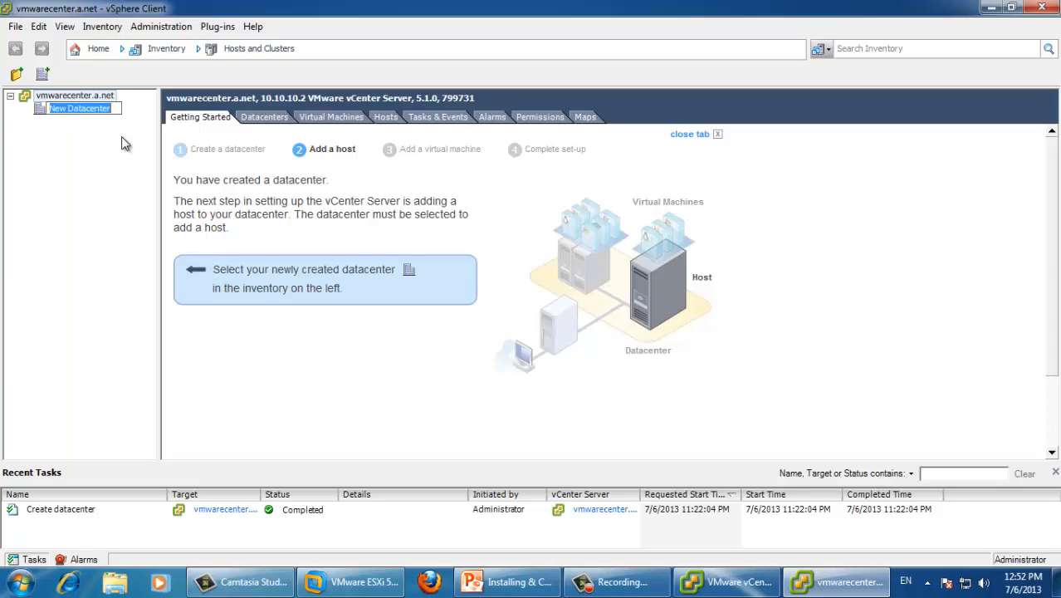
text(DC)
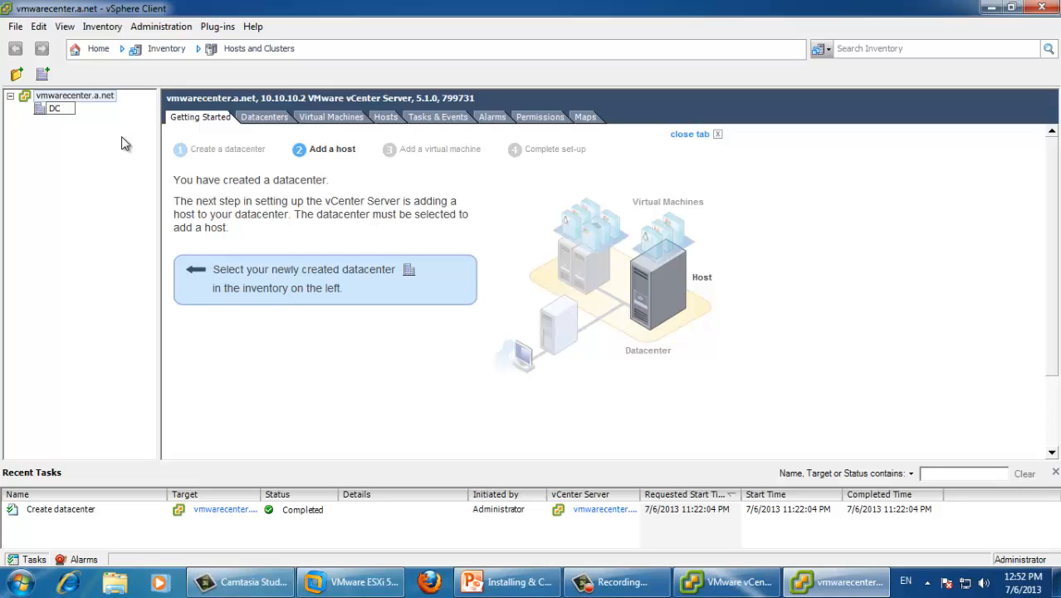
text( Test)
click(93, 198)
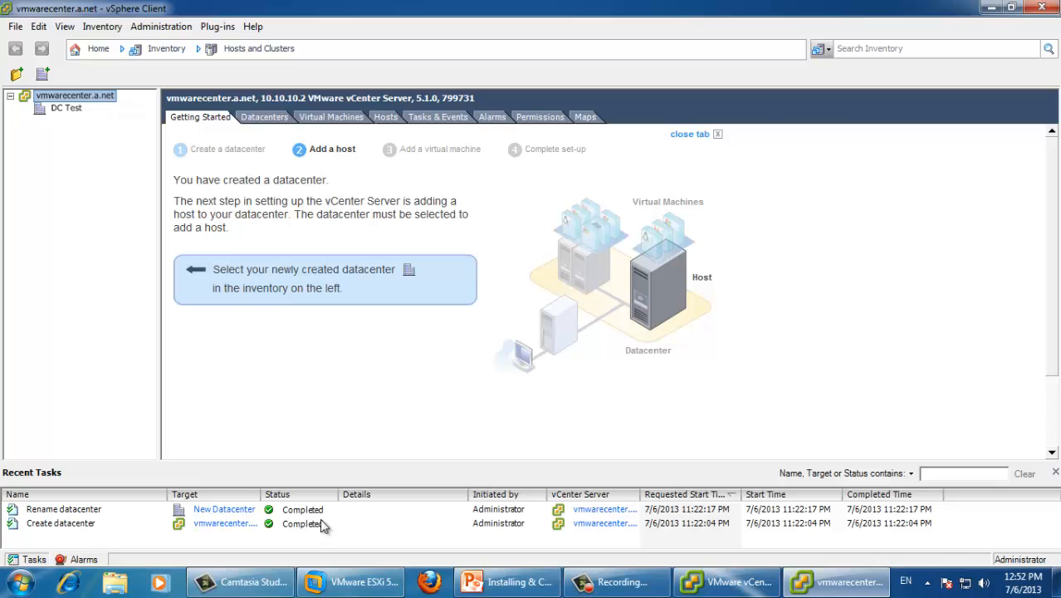
Start adding a host to the DC Test datacenter and shift the wizard window clear of the centre.
click(71, 111)
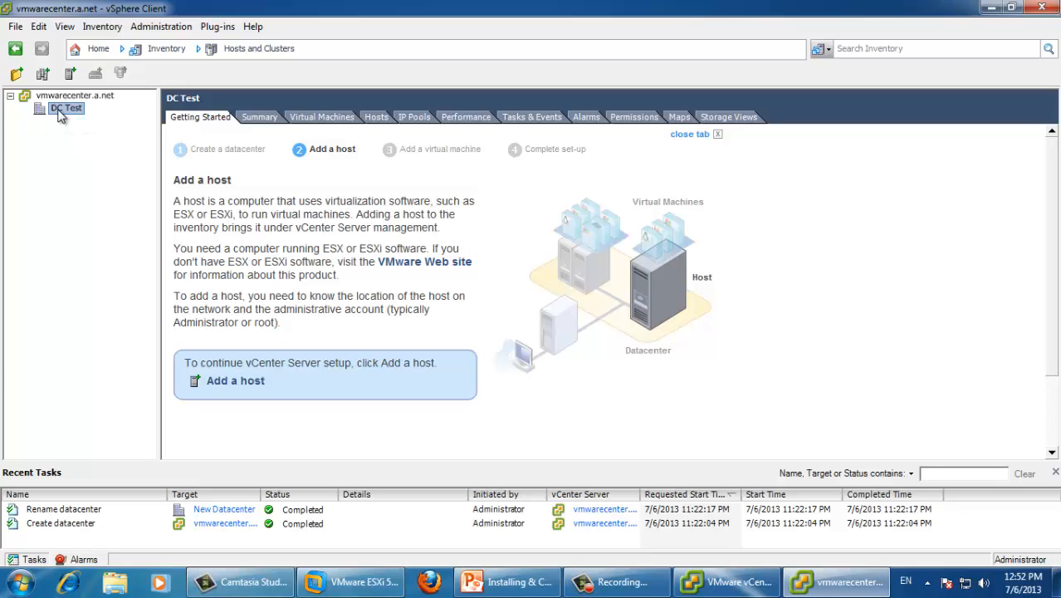
right_click(69, 116)
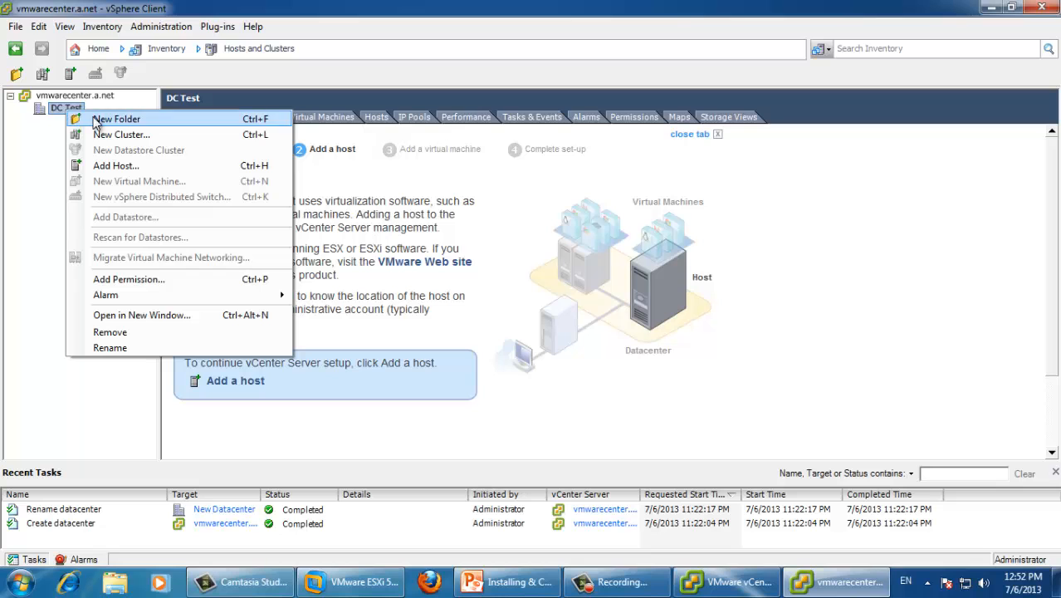
click(106, 169)
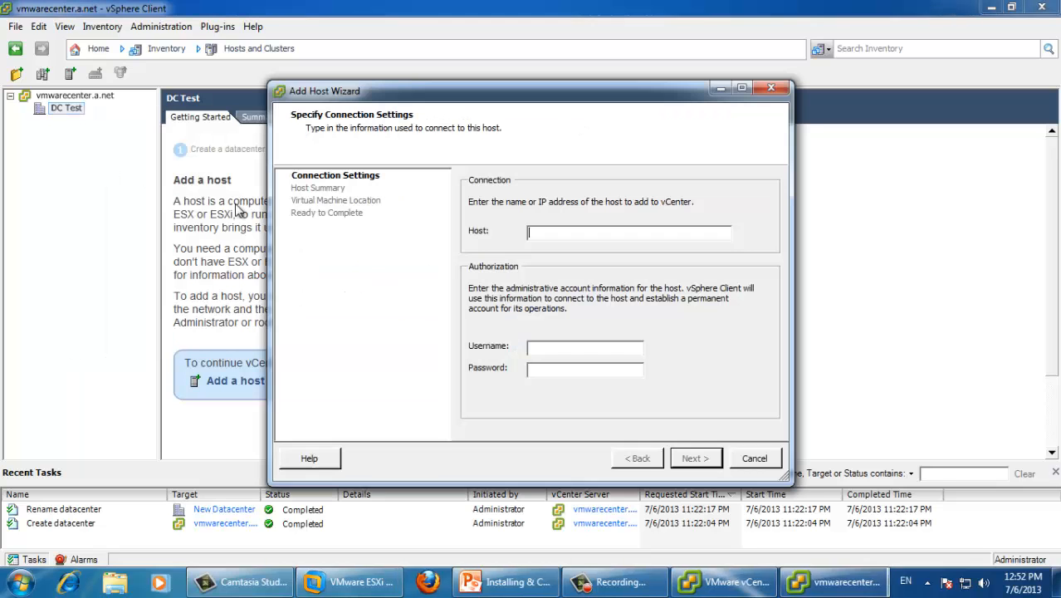
drag(344, 95, 307, 83)
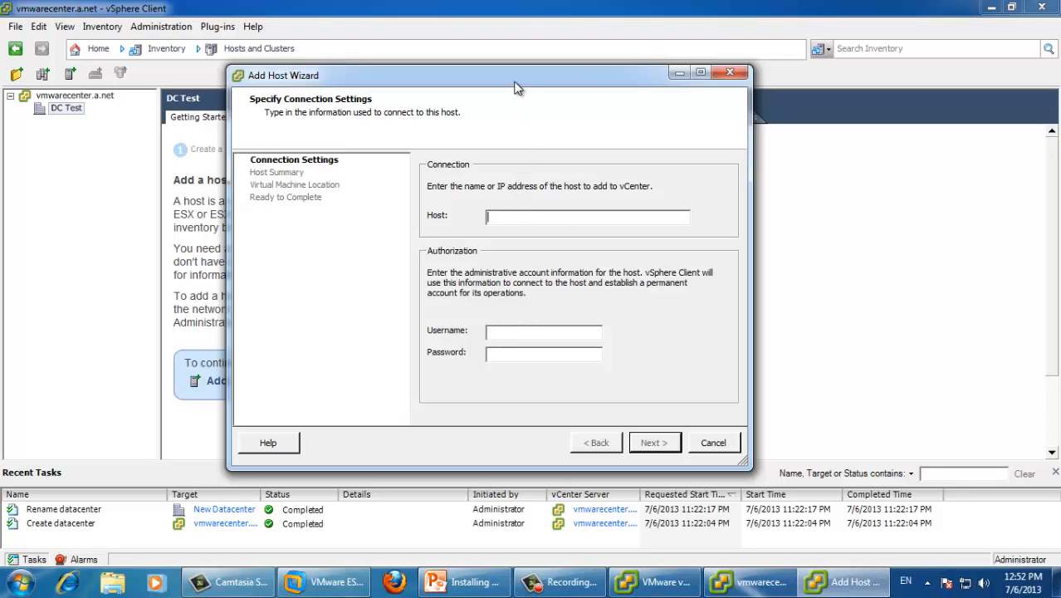
Look up the first ESXi server's address on the PowerPoint network diagram, and enter host 10.10.10.4 with username root in the Add Host Wizard.
click(465, 581)
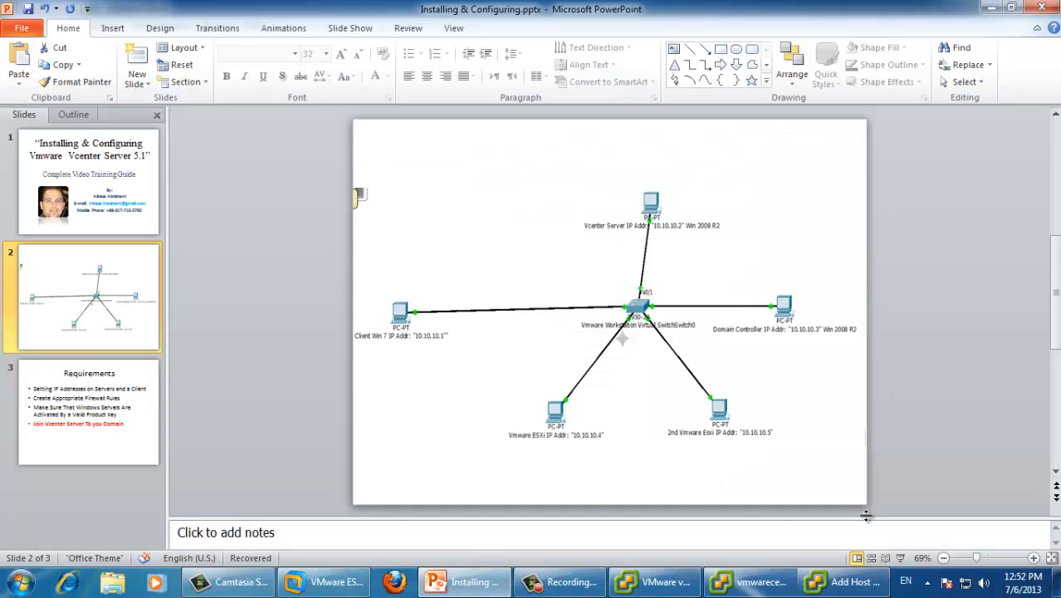
click(901, 558)
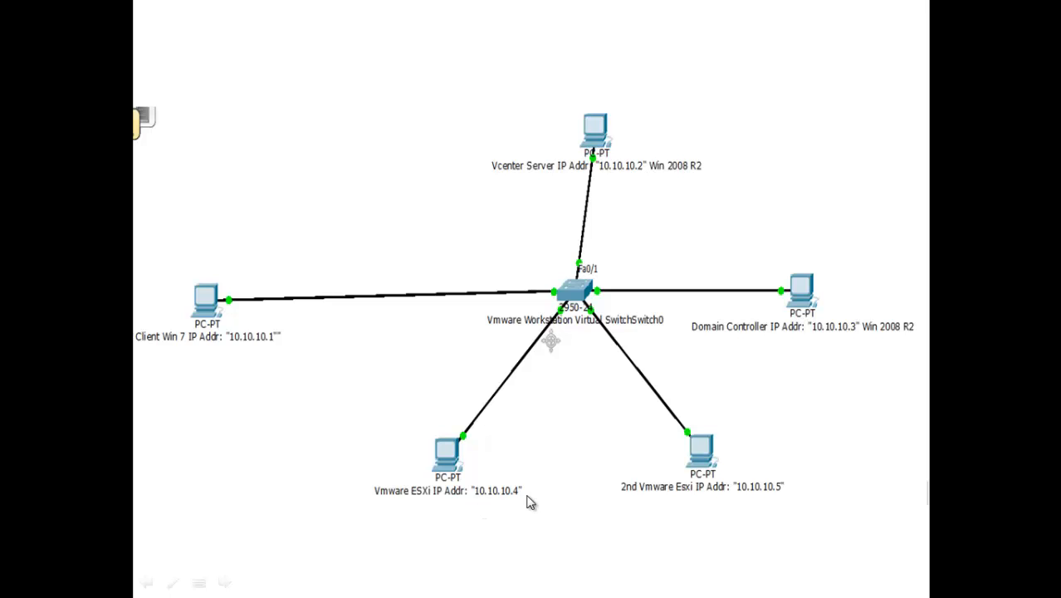
key(Escape)
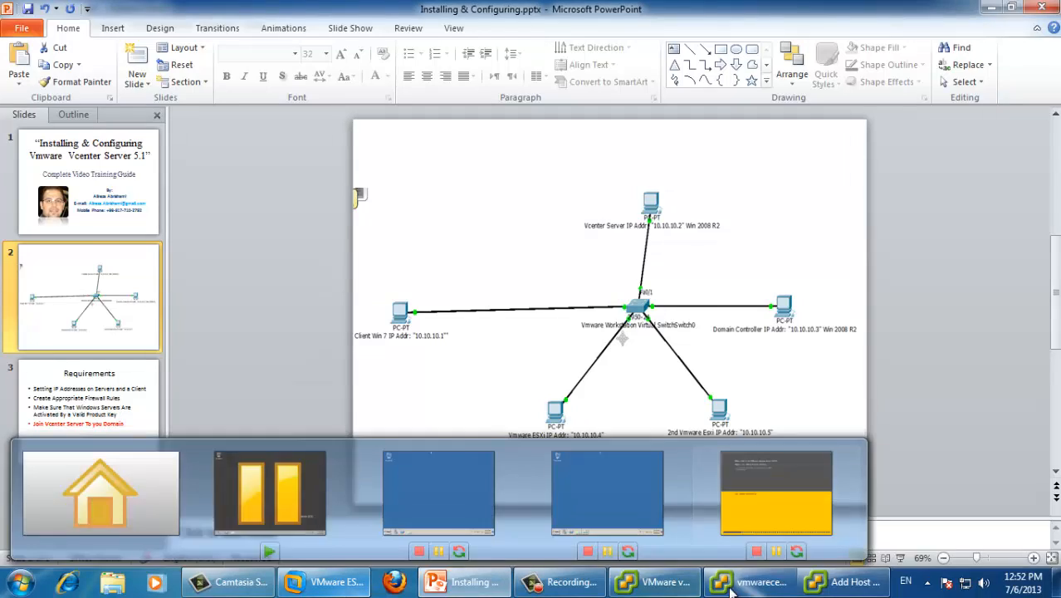
click(847, 581)
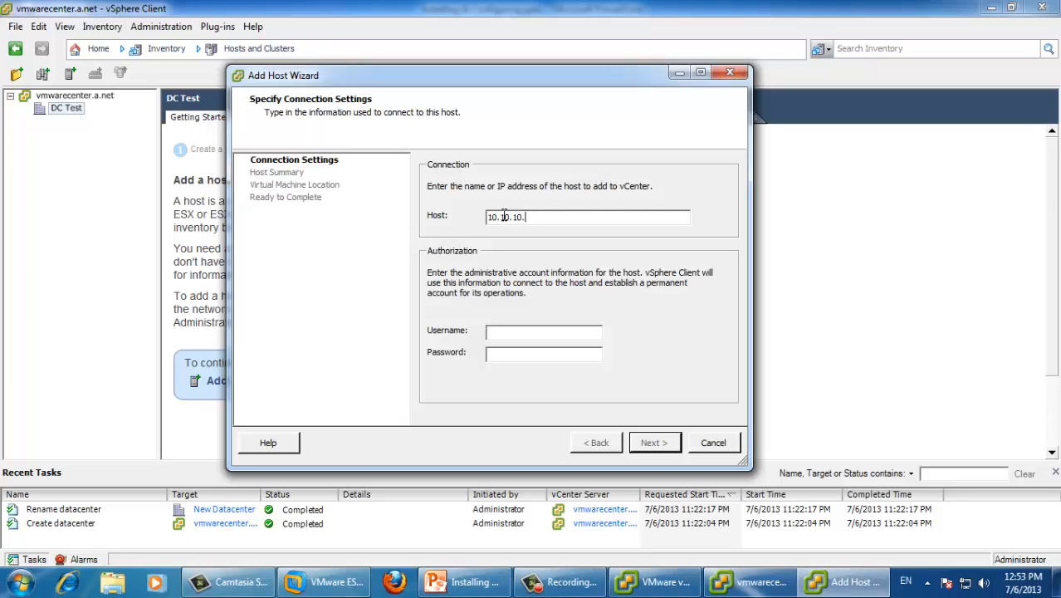
click(495, 333)
text(root)
View the VMware ESXi 5 console in VMware Workstation and return to the Add Host Wizard.
click(338, 584)
click(490, 295)
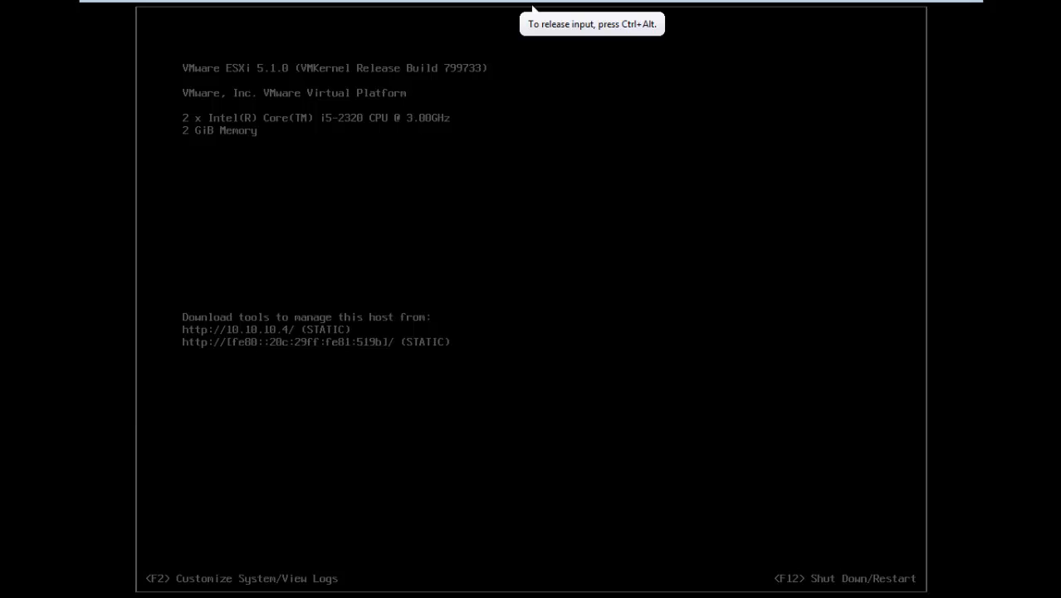
key(ctrl+alt)
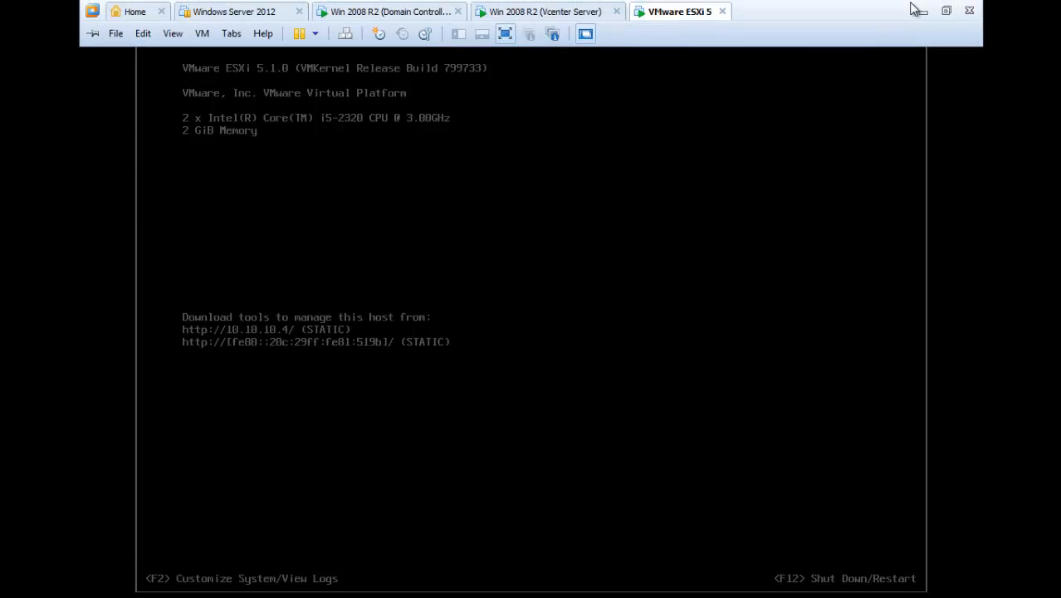
click(921, 7)
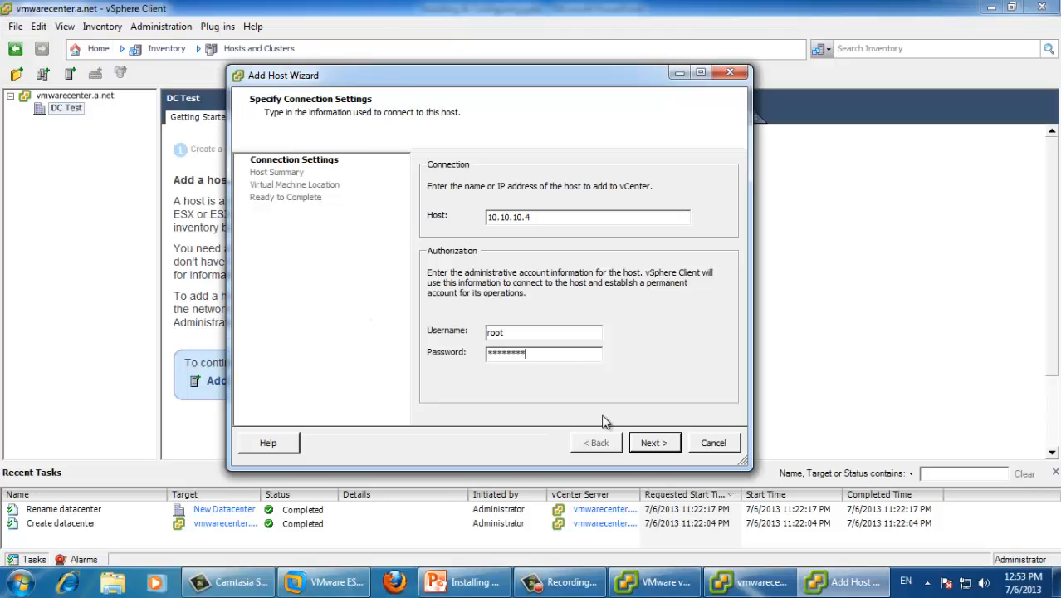
Connect to host 10.10.10.4 with the root account password and trust its certificate.
click(654, 443)
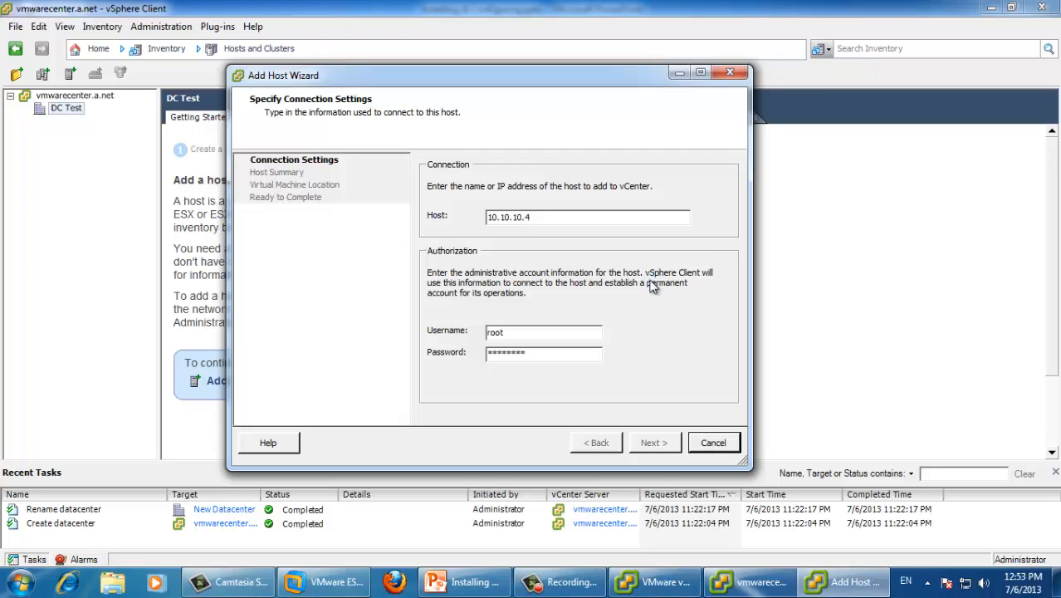
drag(505, 186, 462, 171)
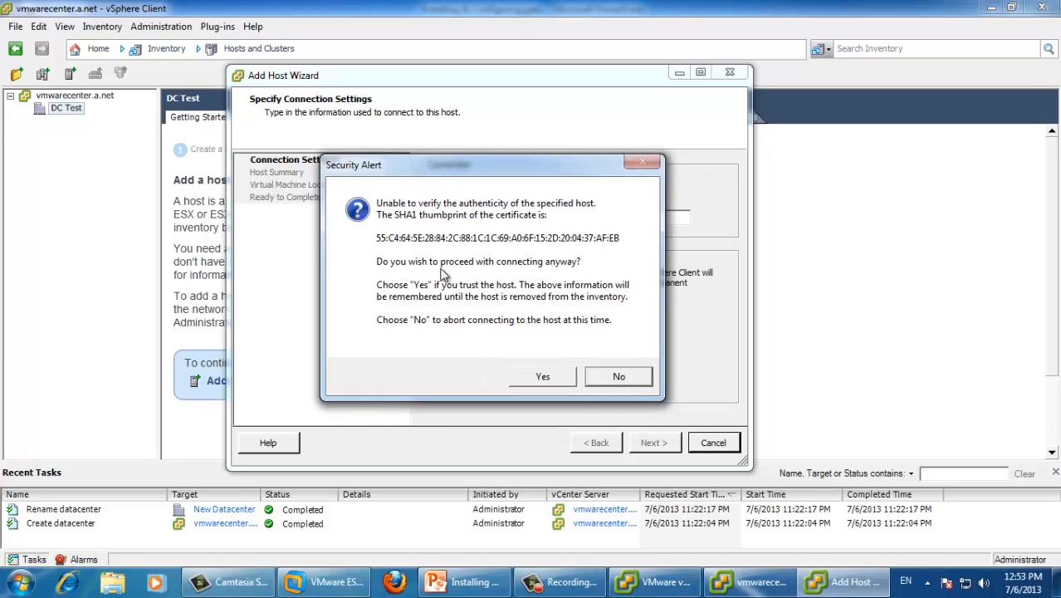
click(543, 378)
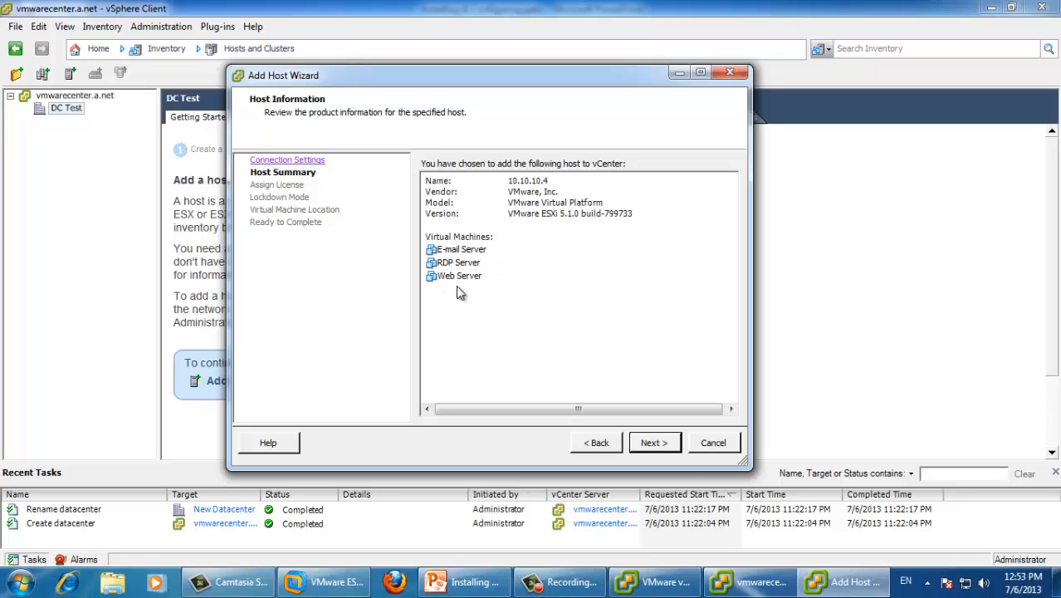
Add host 10.10.10.4 in Evaluation Mode without lockdown mode, placing its virtual machines in DC Test.
click(656, 442)
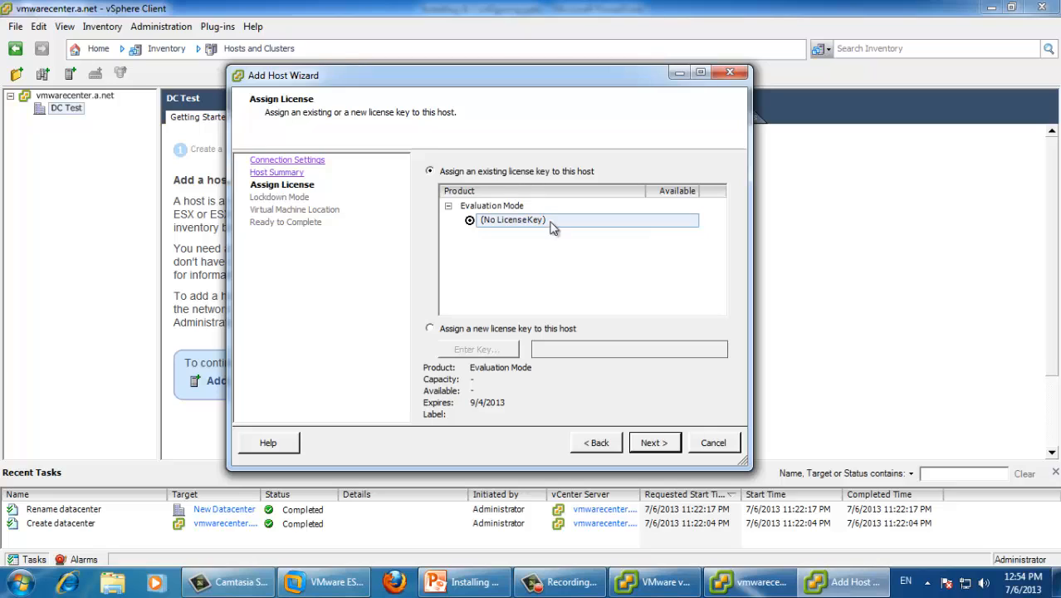
click(651, 443)
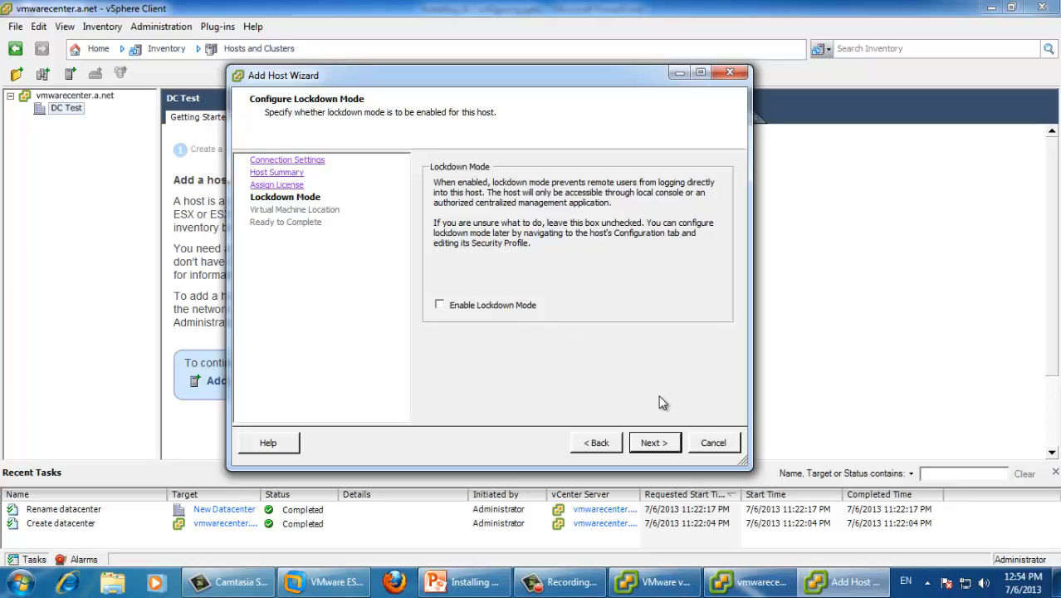
click(665, 444)
click(666, 446)
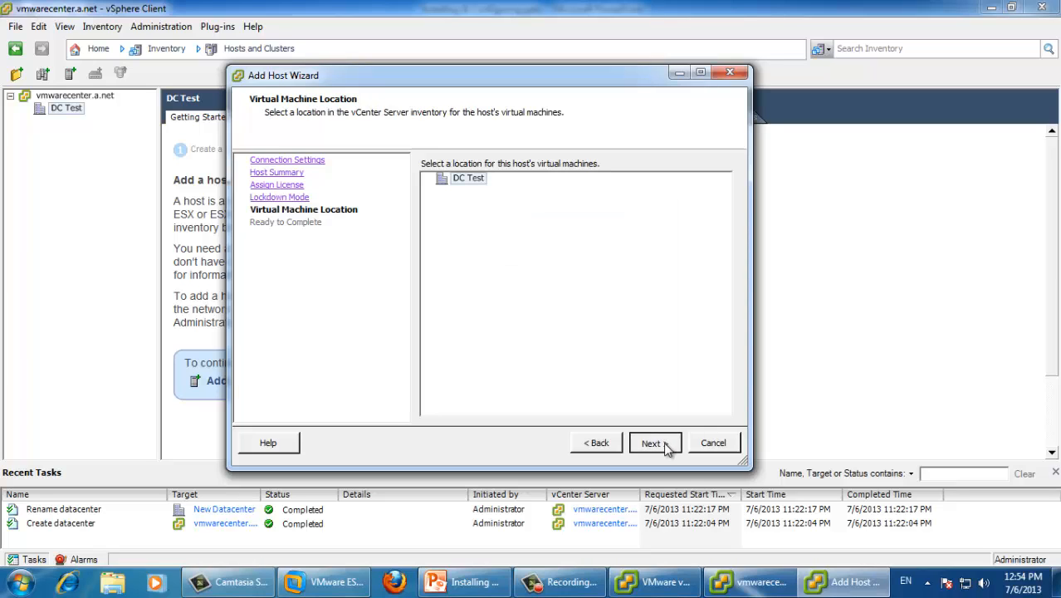
click(655, 443)
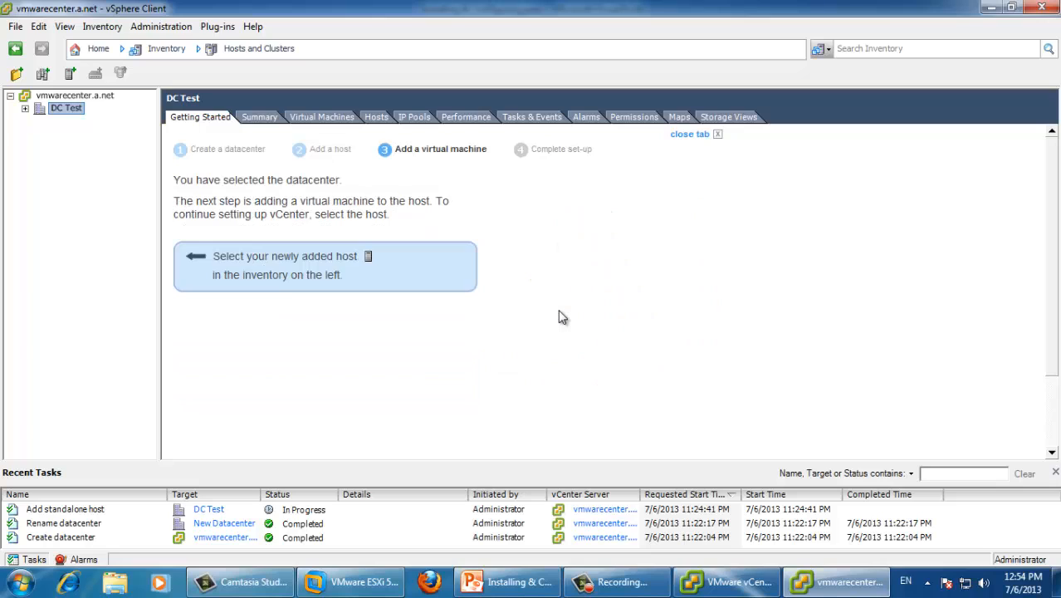
Expand DC Test and host 10.10.10.4 in the inventory to examine the host's virtual machines.
click(25, 109)
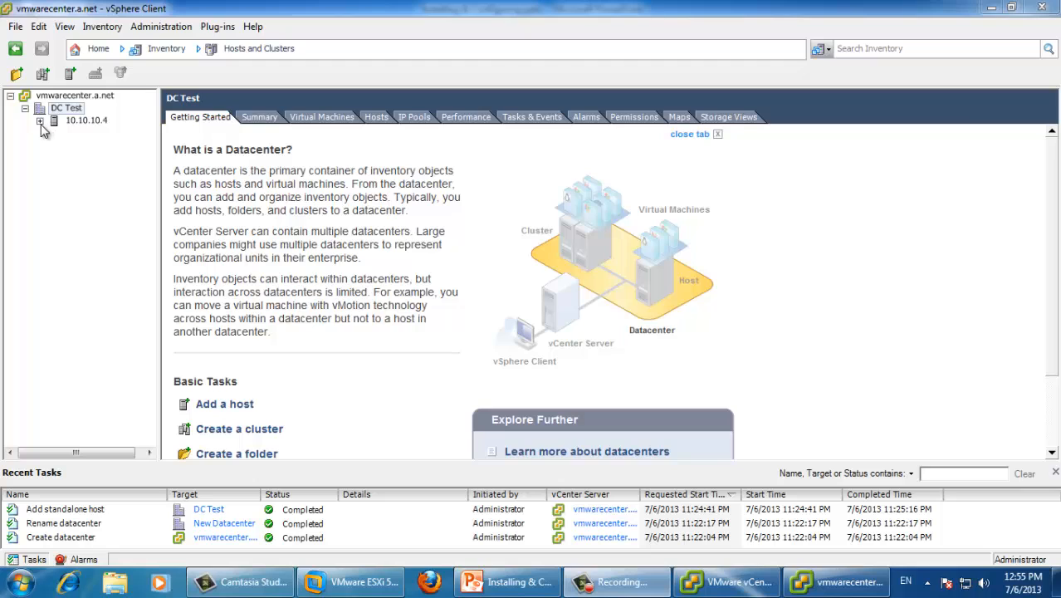
double_click(90, 121)
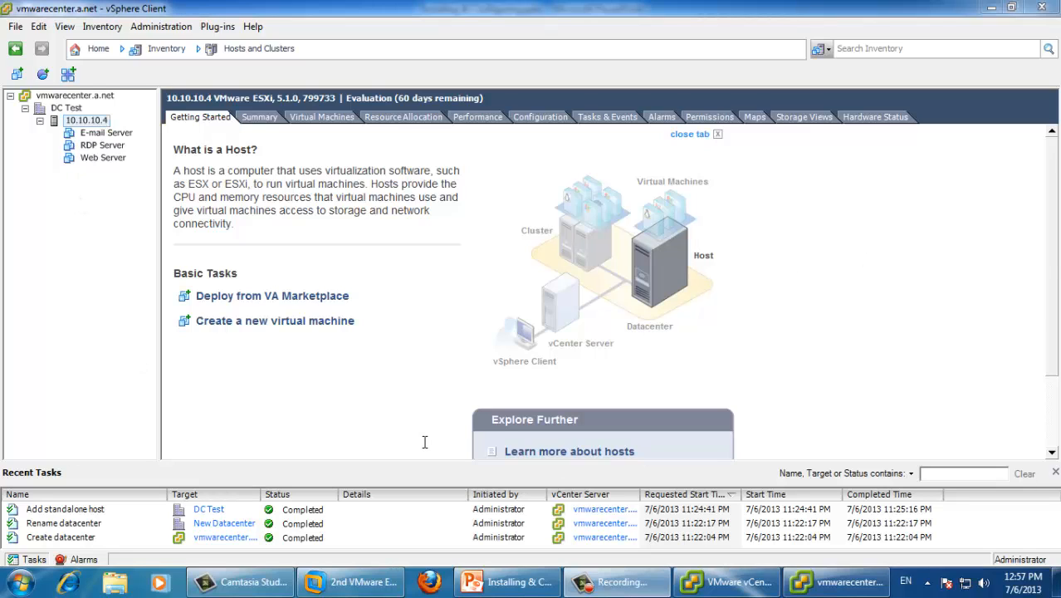
Check the second ESXi server's IP address on the PowerPoint network diagram and return to the vSphere Client.
mouse_move(696, 588)
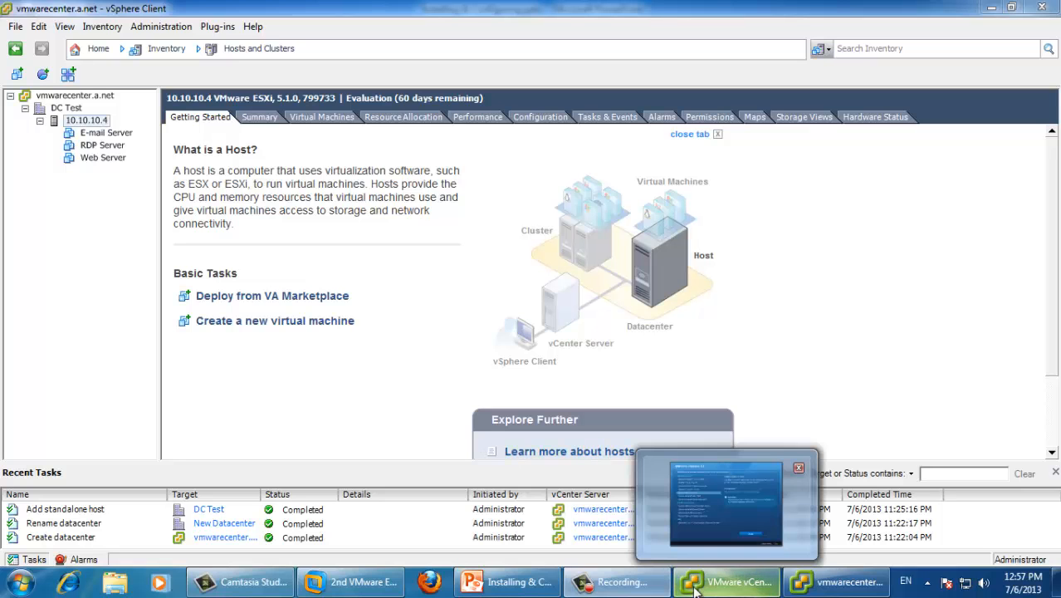
click(503, 584)
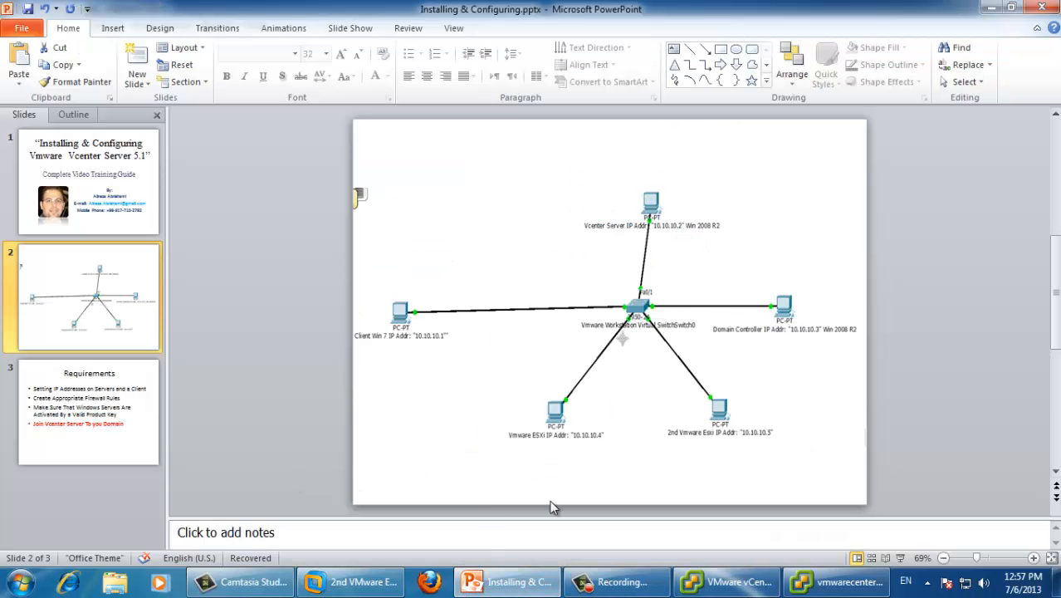
click(903, 558)
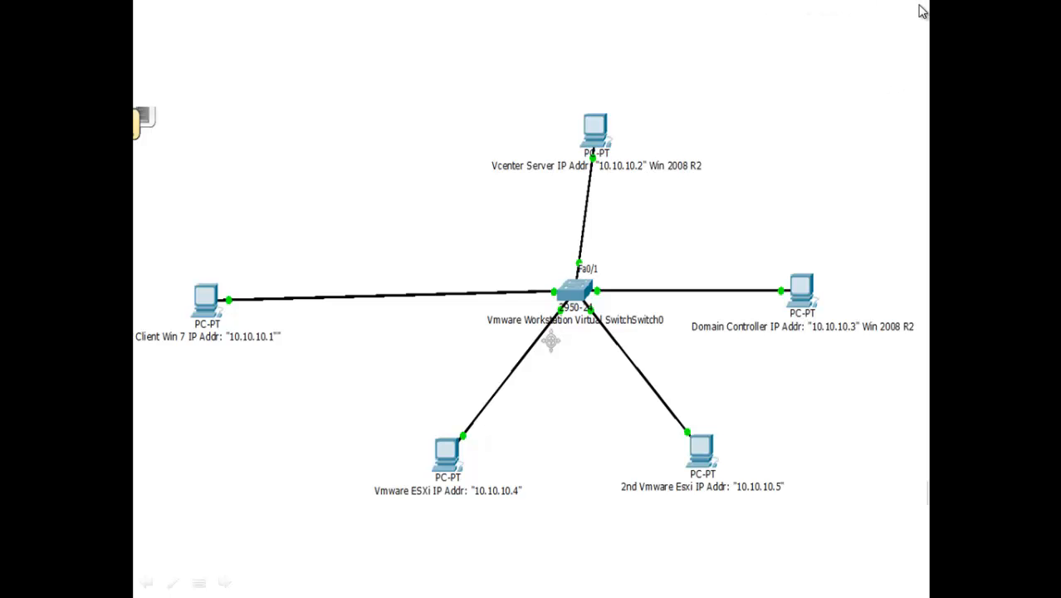
key(Escape)
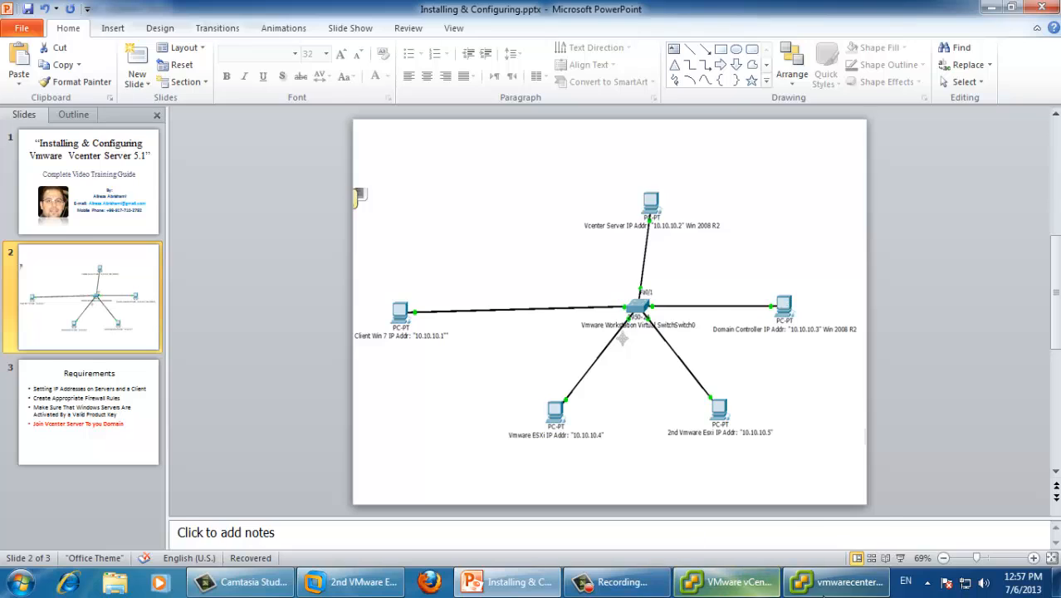
click(835, 582)
Start adding another host to DC Test, entering address 10.10.10.5 and username root.
click(66, 108)
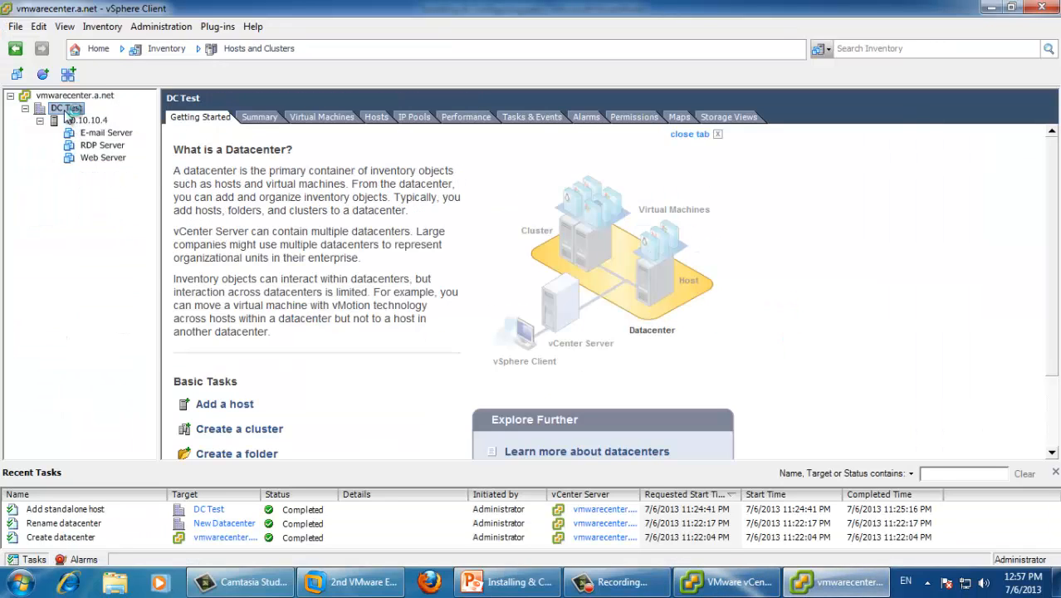
right_click(66, 109)
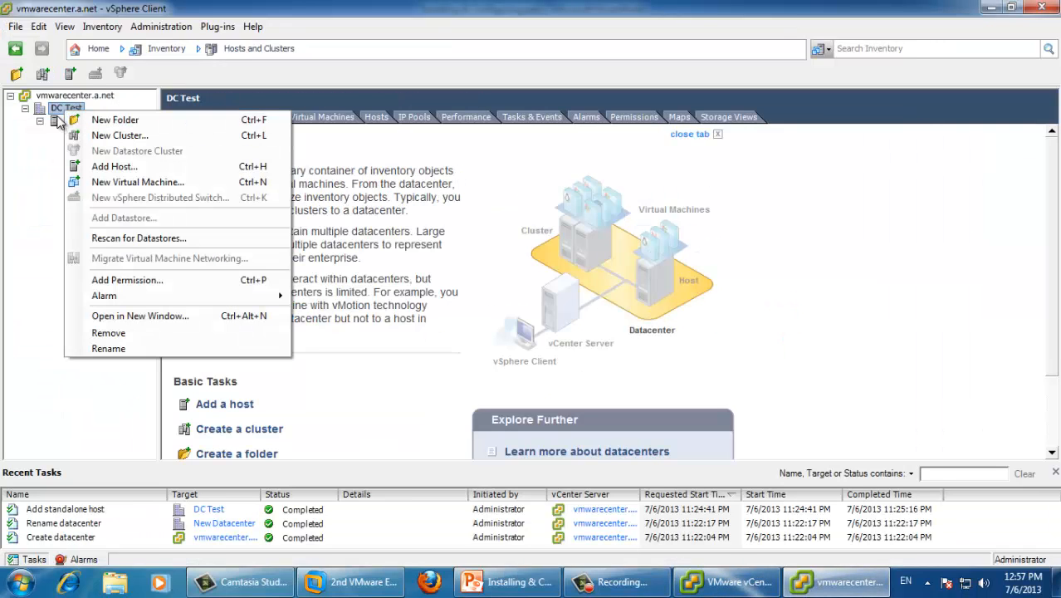
click(108, 166)
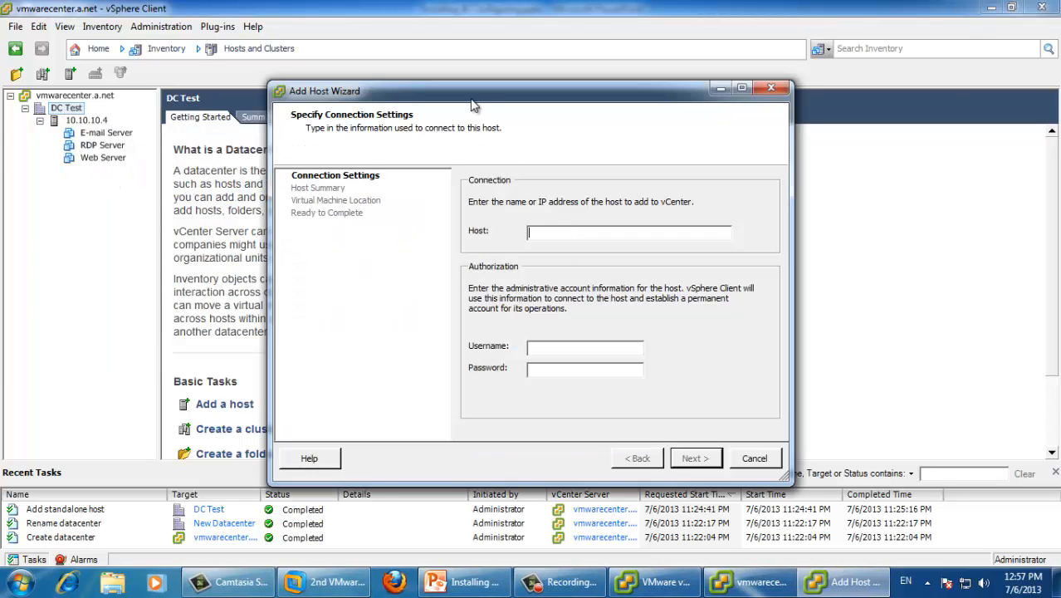
drag(471, 97, 399, 91)
click(537, 229)
text(10.10.10.5)
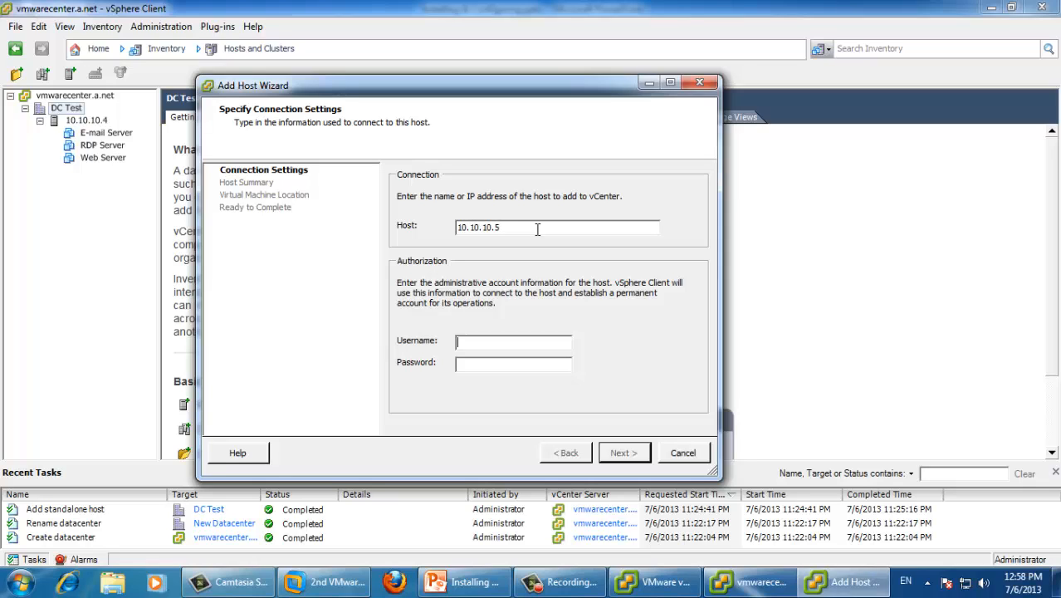
text(root)
Trust host 10.10.10.5's certificate and add it in Evaluation Mode without lockdown mode, placing its virtual machines in DC Test.
click(627, 452)
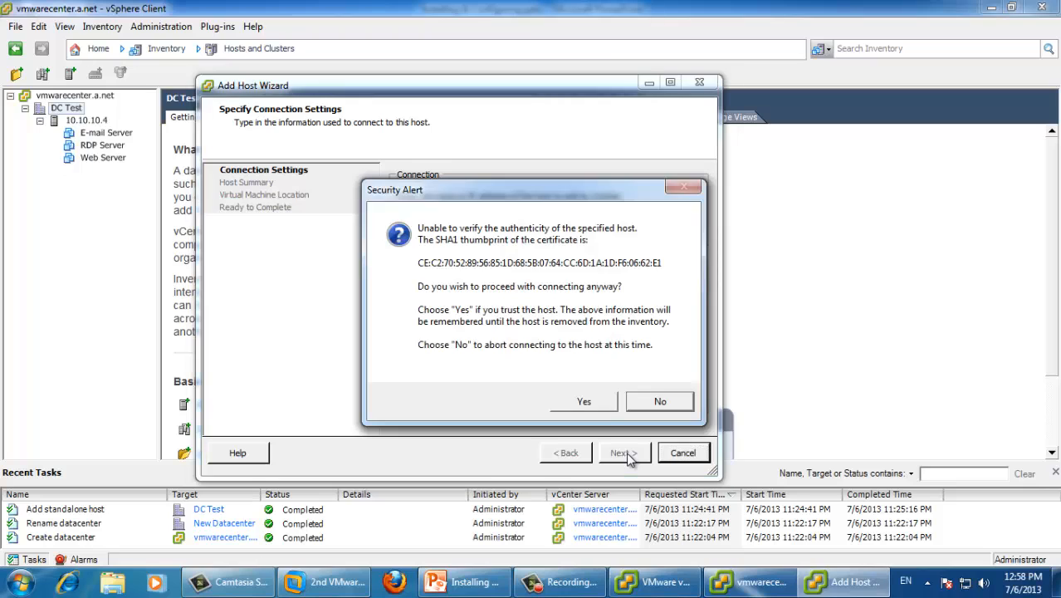
click(586, 402)
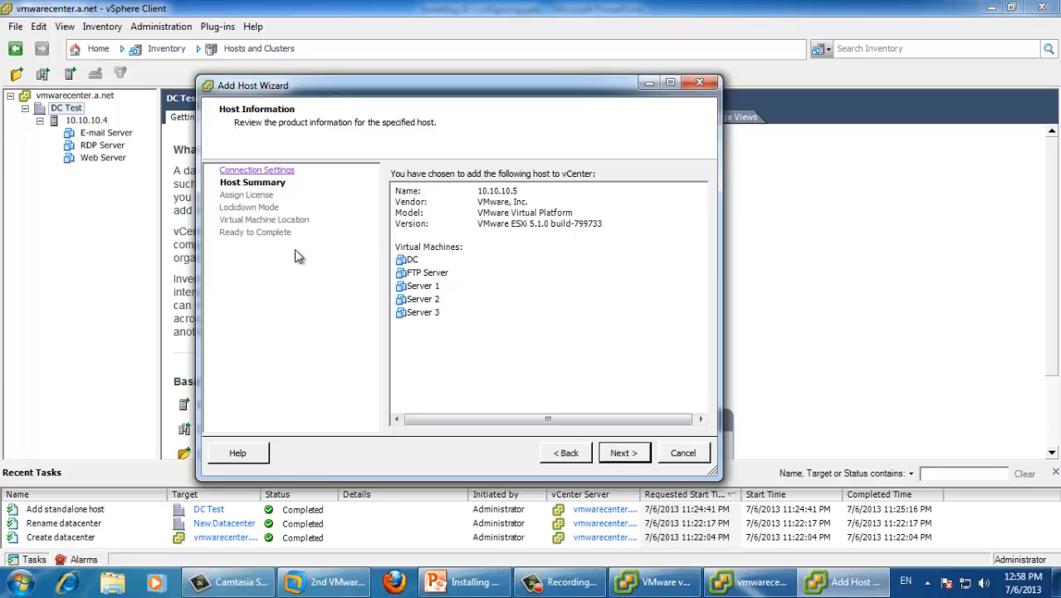
click(623, 453)
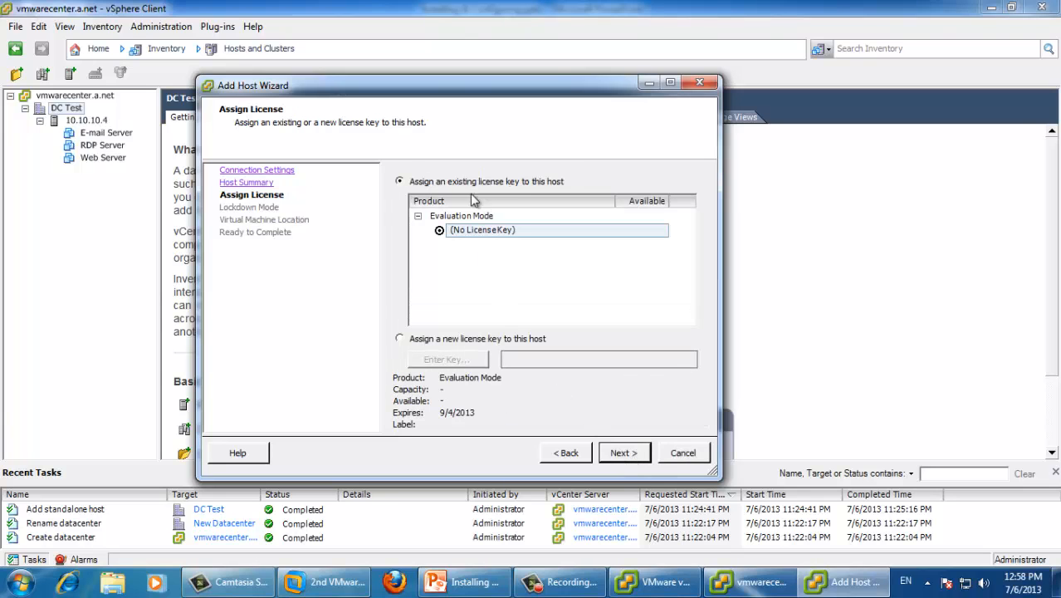
click(624, 455)
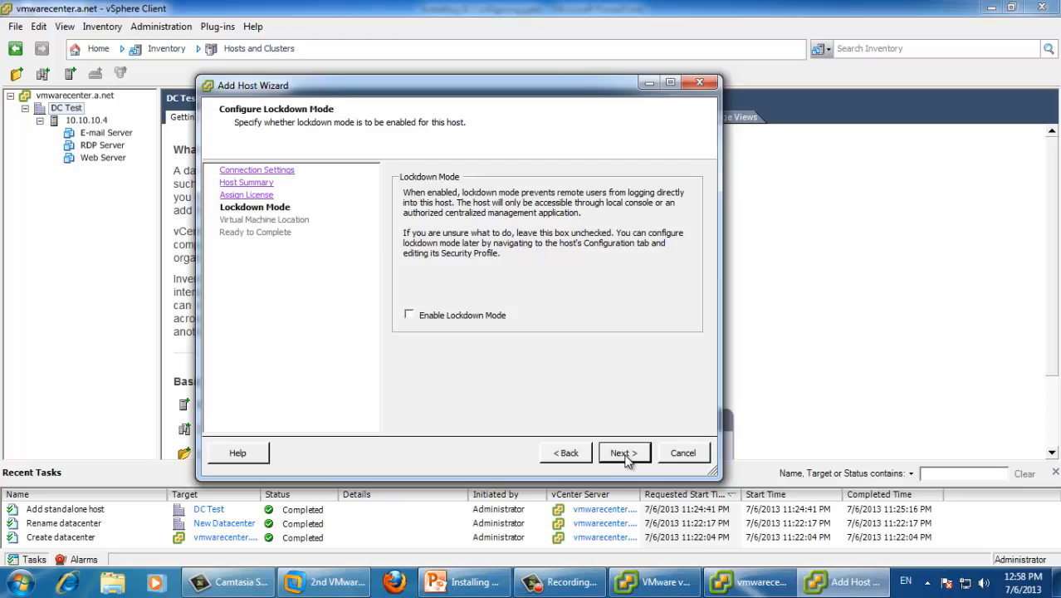
click(629, 460)
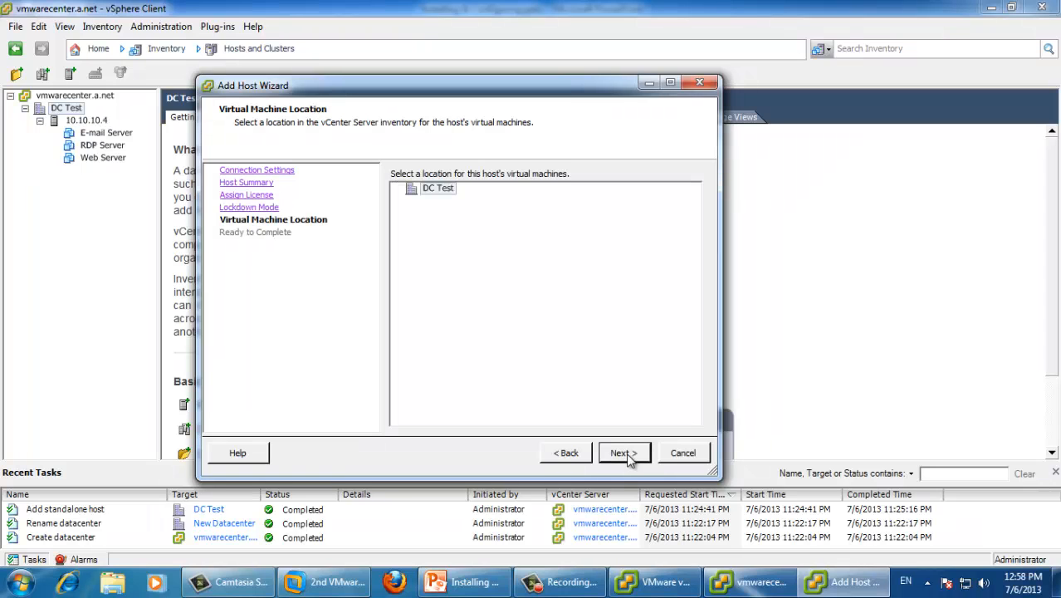
click(630, 460)
click(625, 453)
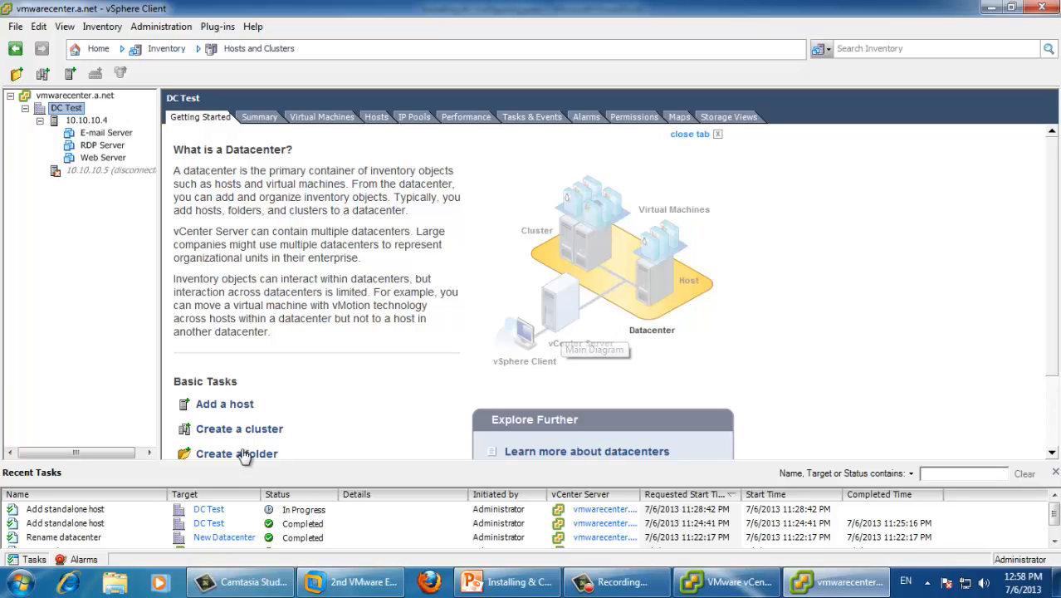
click(299, 508)
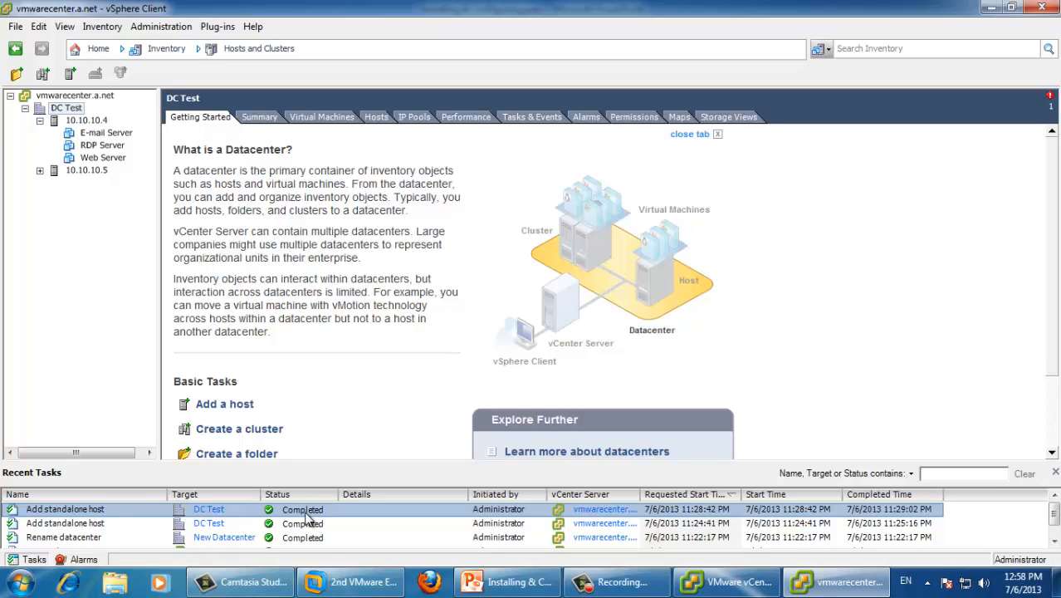
Expand host 10.10.10.5 in the inventory, compare it with host 10.10.10.4 and examine its virtual machine list.
click(40, 170)
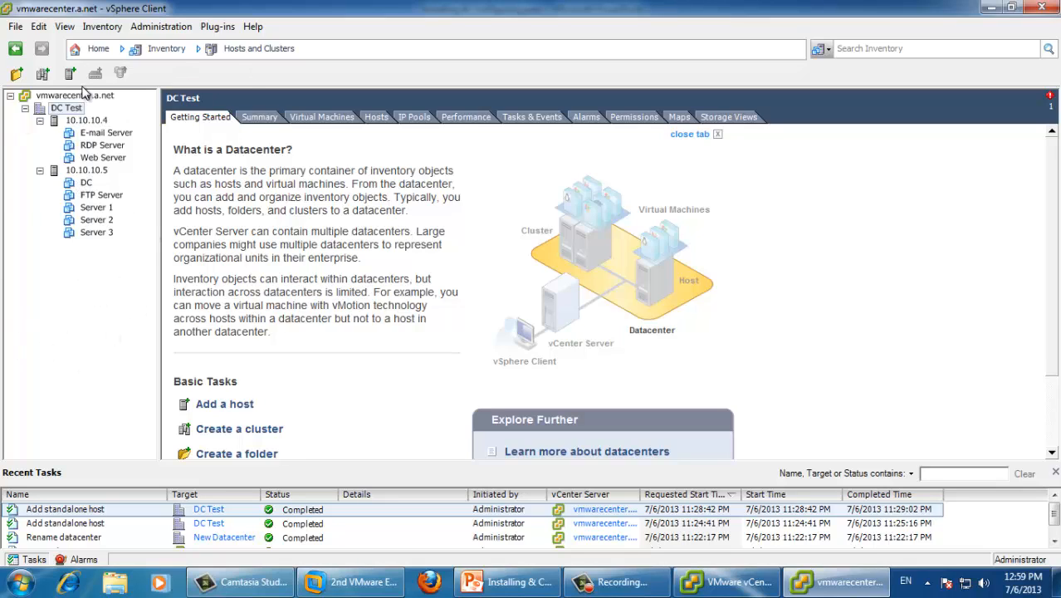
click(92, 172)
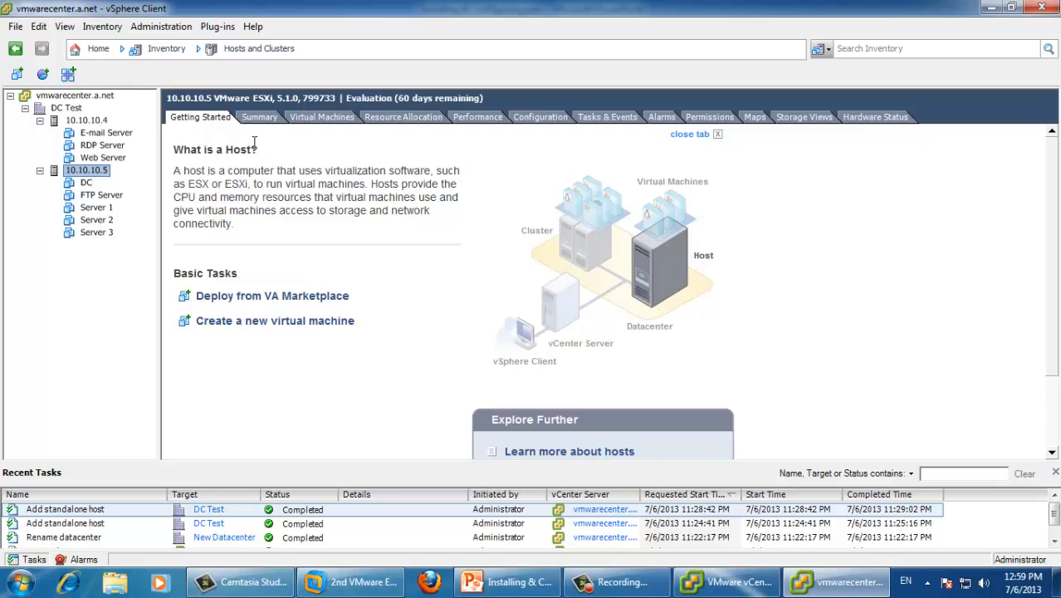
click(89, 121)
click(88, 171)
click(90, 121)
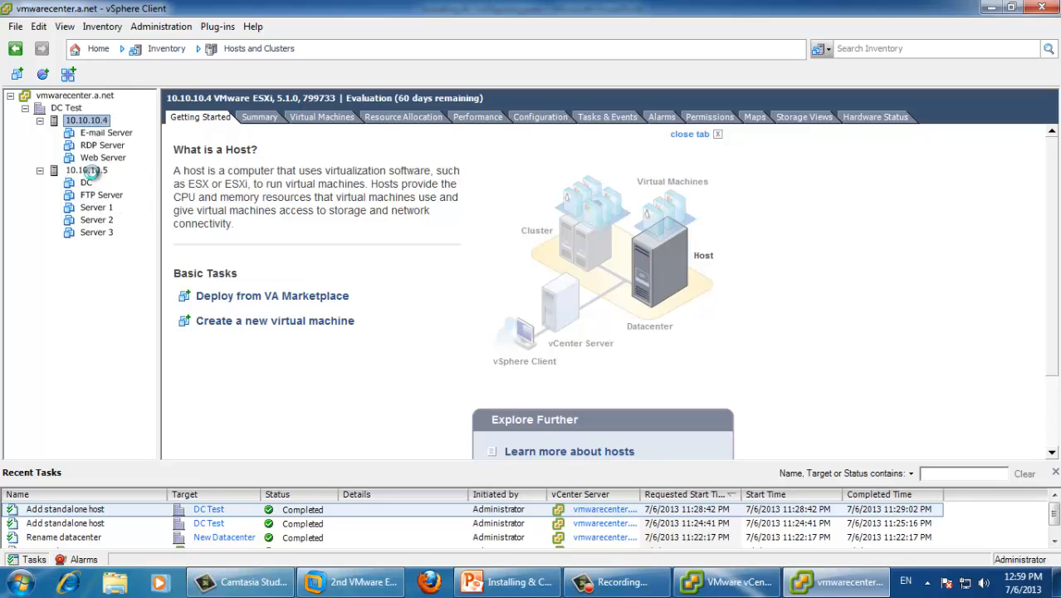
click(91, 122)
click(98, 123)
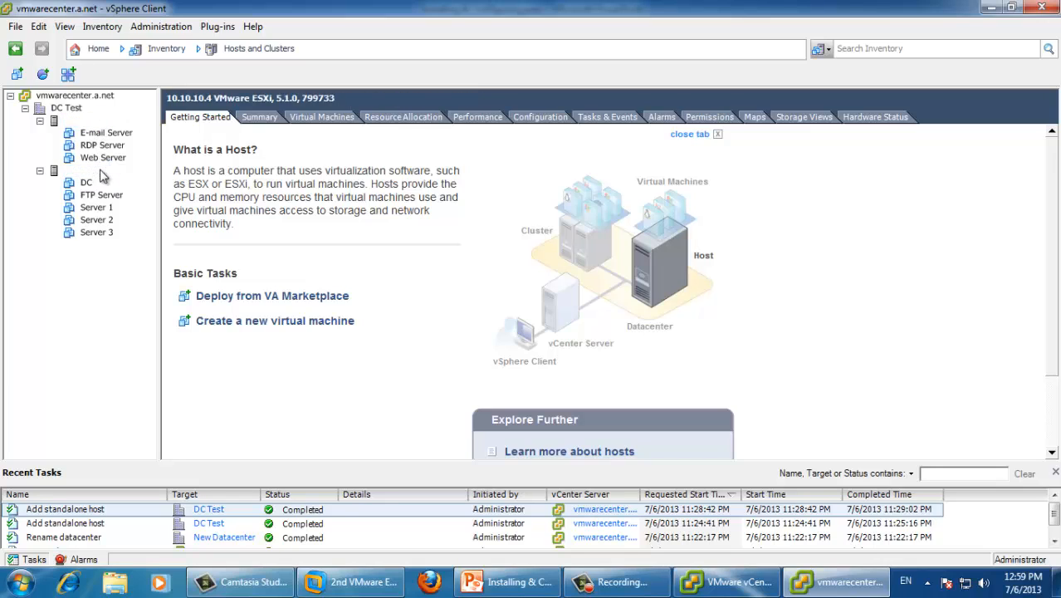
click(321, 116)
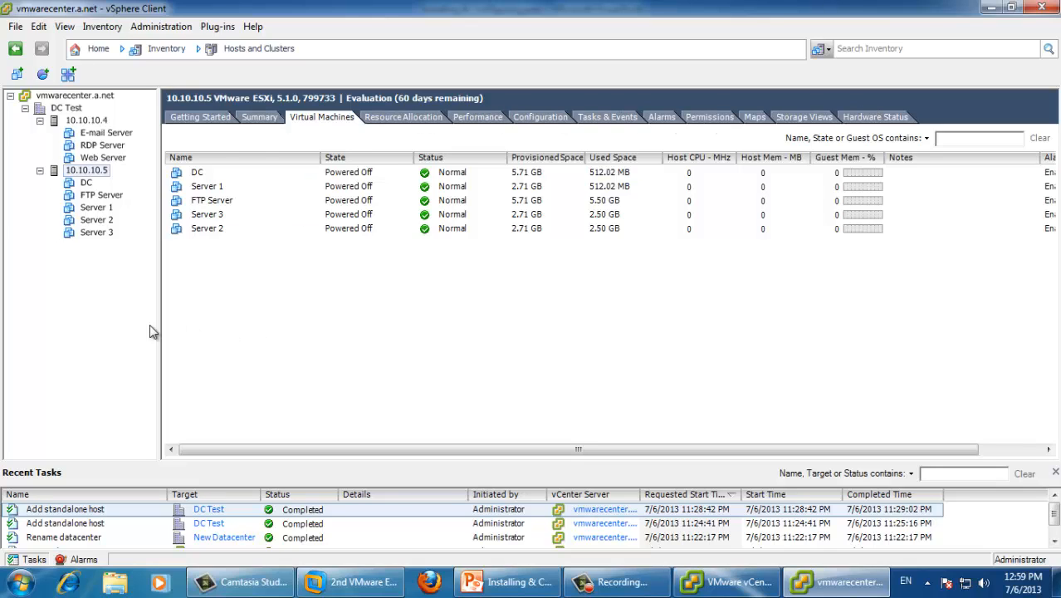
View the management commands for host 10.10.10.5 and the configuration types for a new virtual machine, leaving without creating one.
right_click(91, 170)
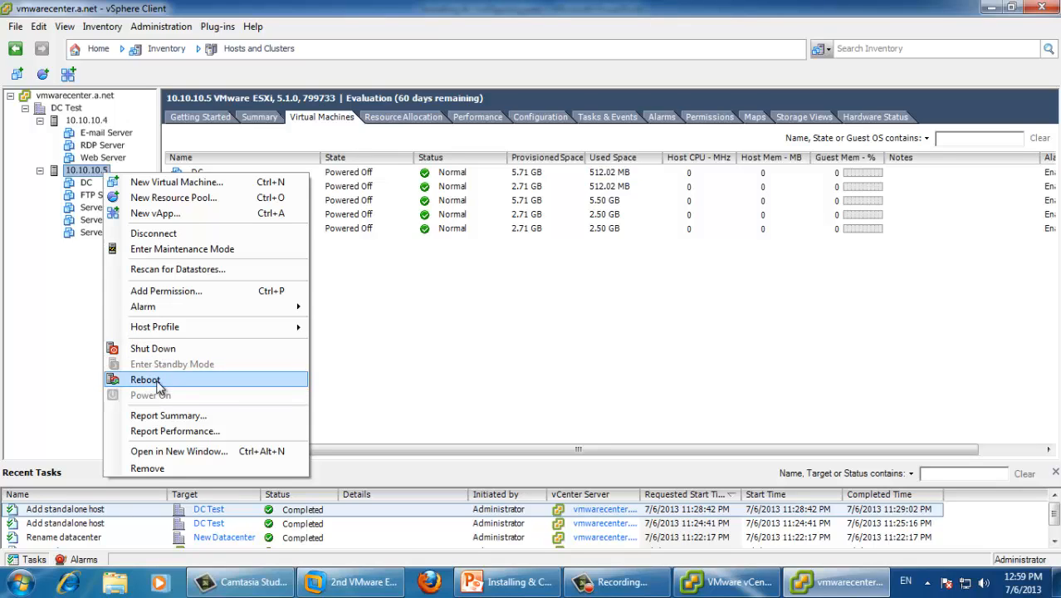
click(142, 181)
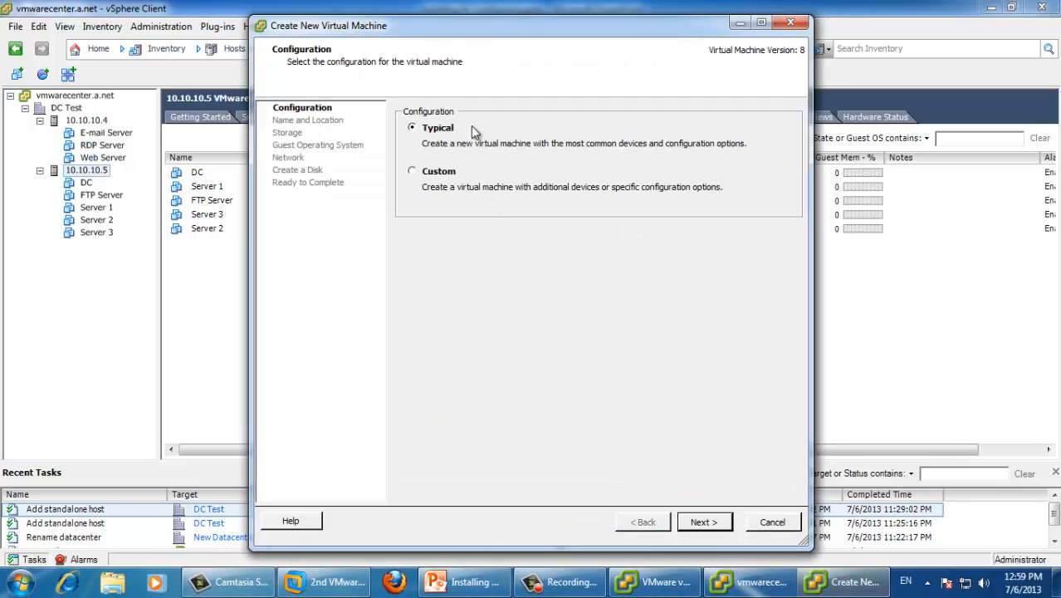
click(769, 523)
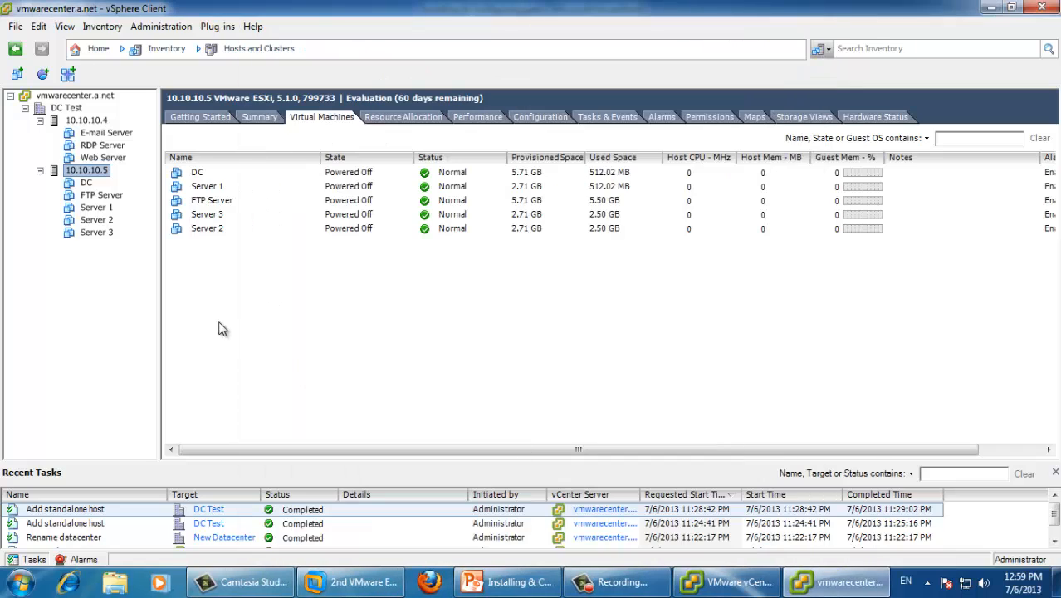
Shut down host 10.10.10.5 although it is not in maintenance mode, giving "Test it" as the reason.
right_click(86, 176)
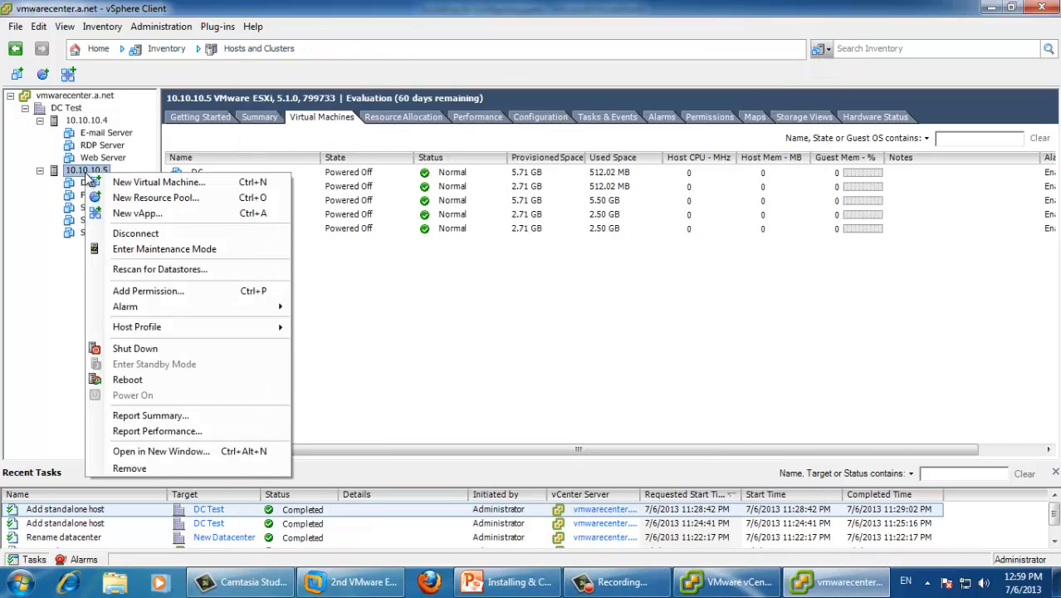
click(127, 349)
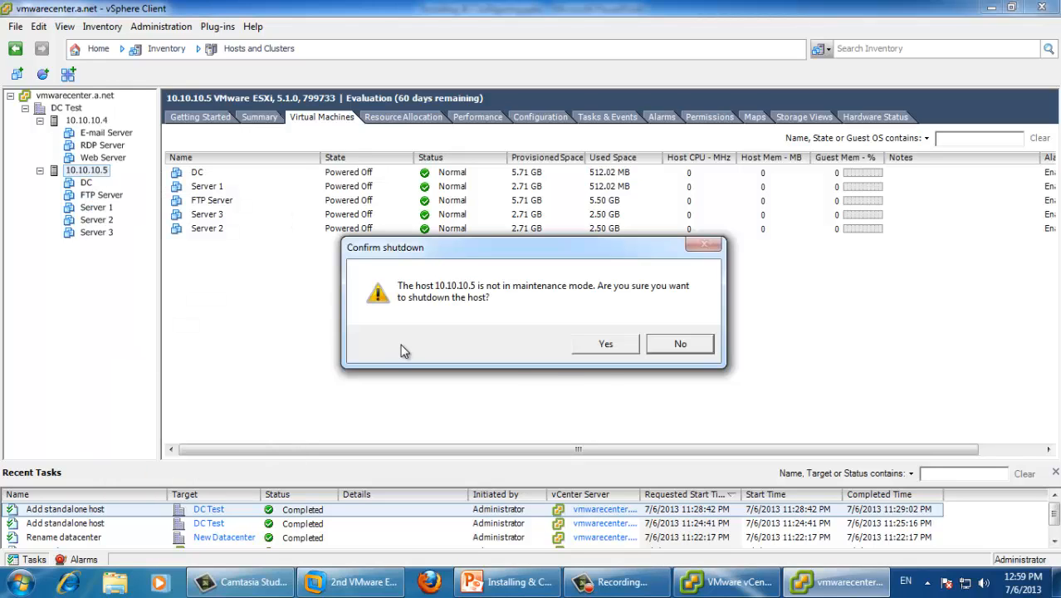
click(604, 347)
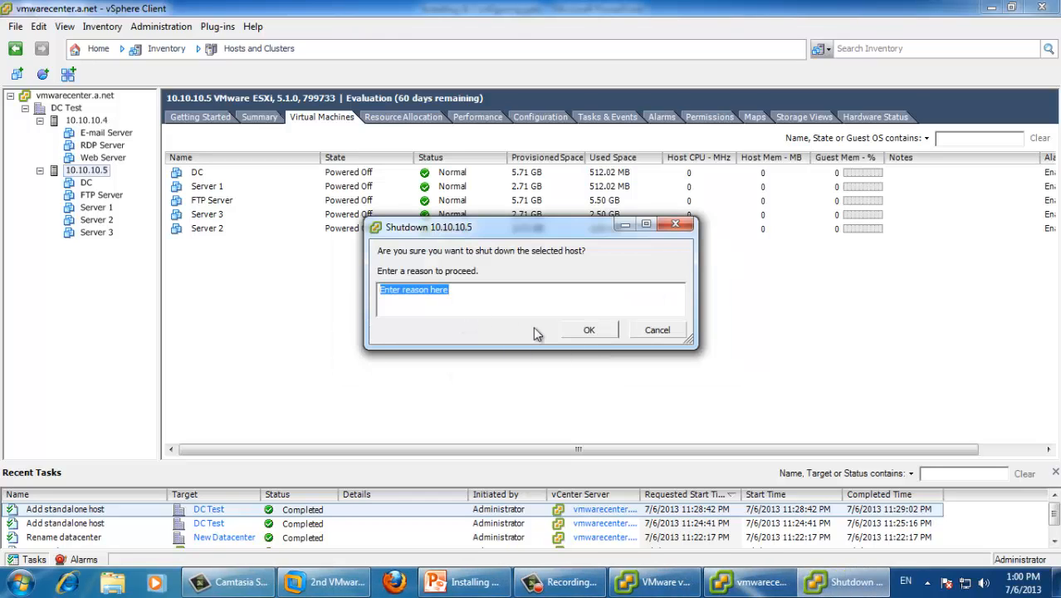
click(496, 304)
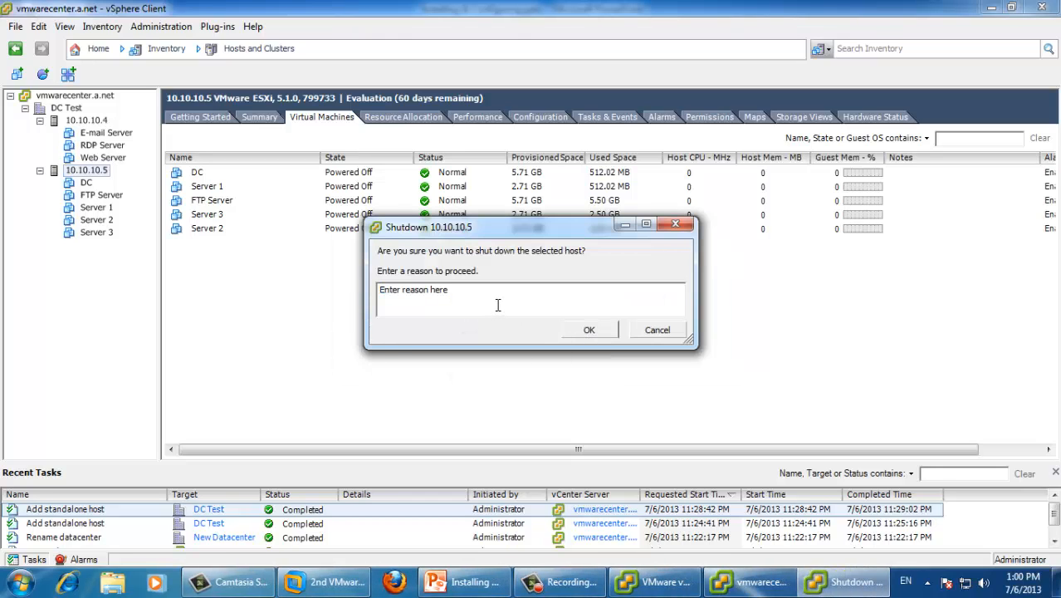
key(ctrl+a)
text(Test it)
click(586, 331)
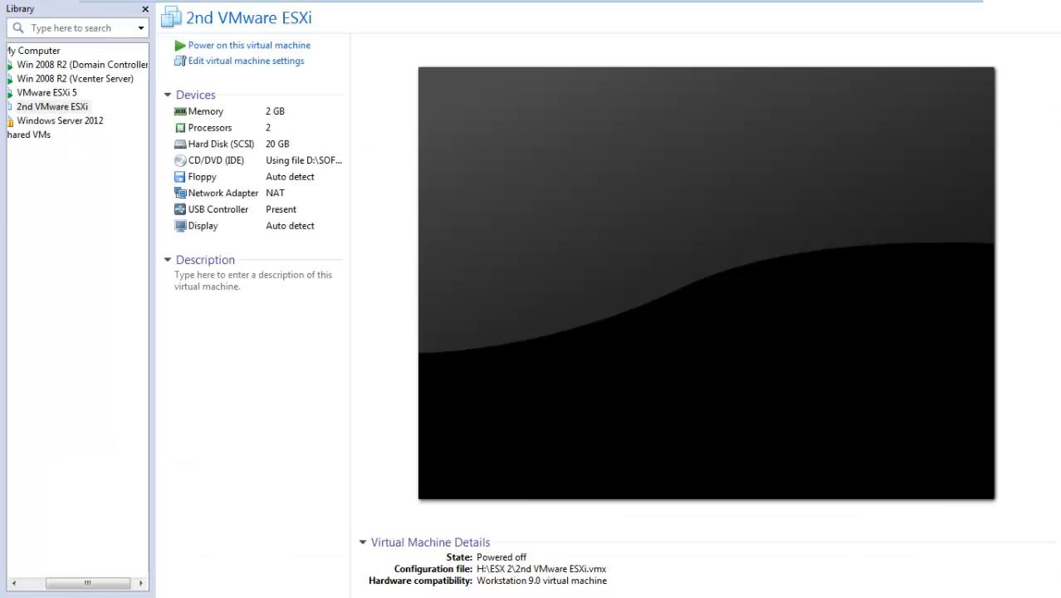
Check the state of the virtual machines under hosts 10.10.10.4 and 10.10.10.5 in the inventory after the shutdown.
mouse_move(525, 1)
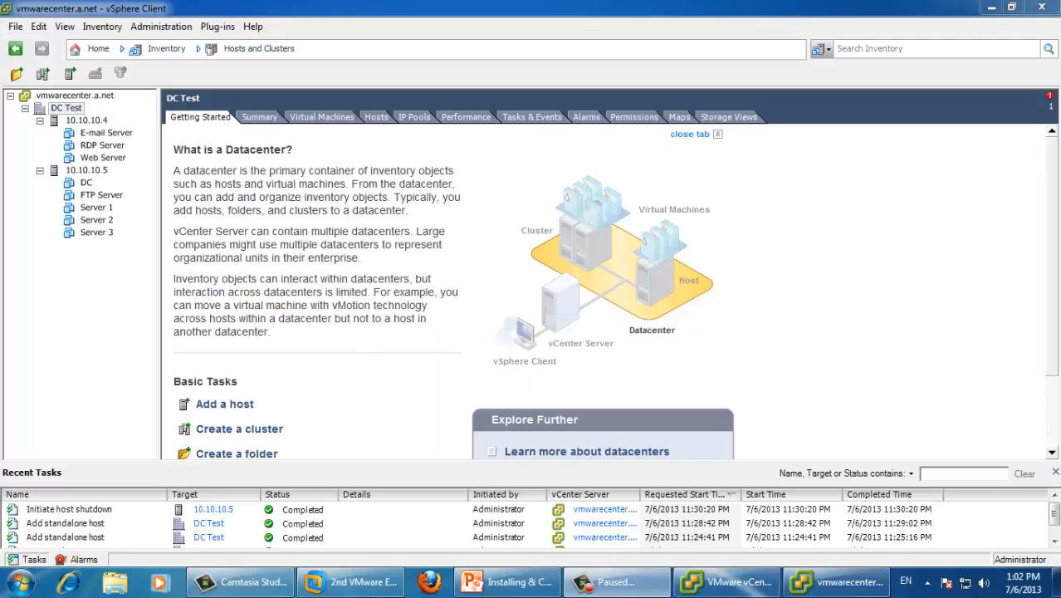
click(108, 135)
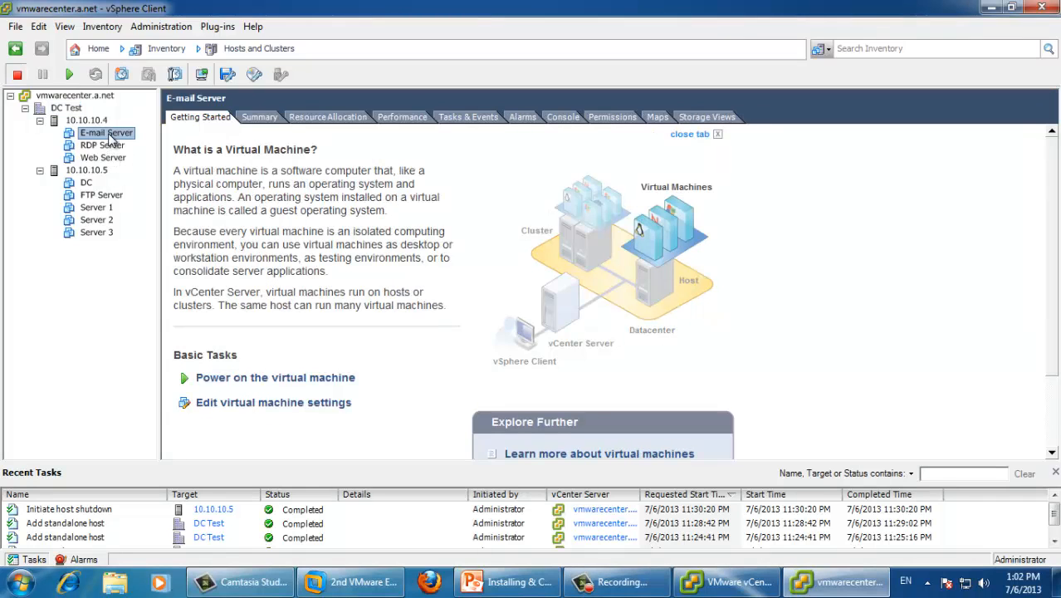
click(102, 145)
click(103, 158)
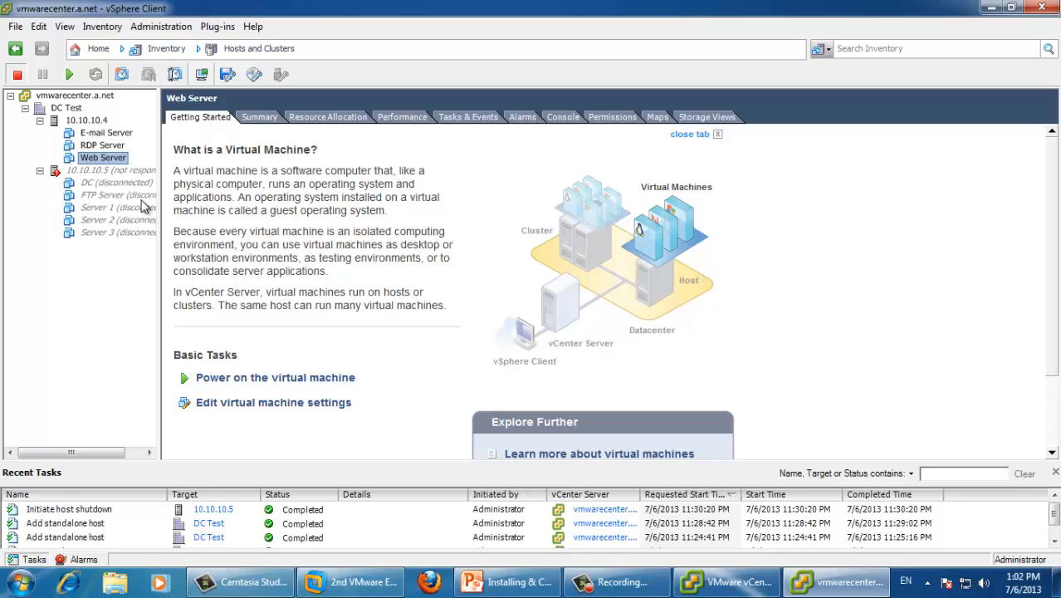
click(92, 171)
click(95, 183)
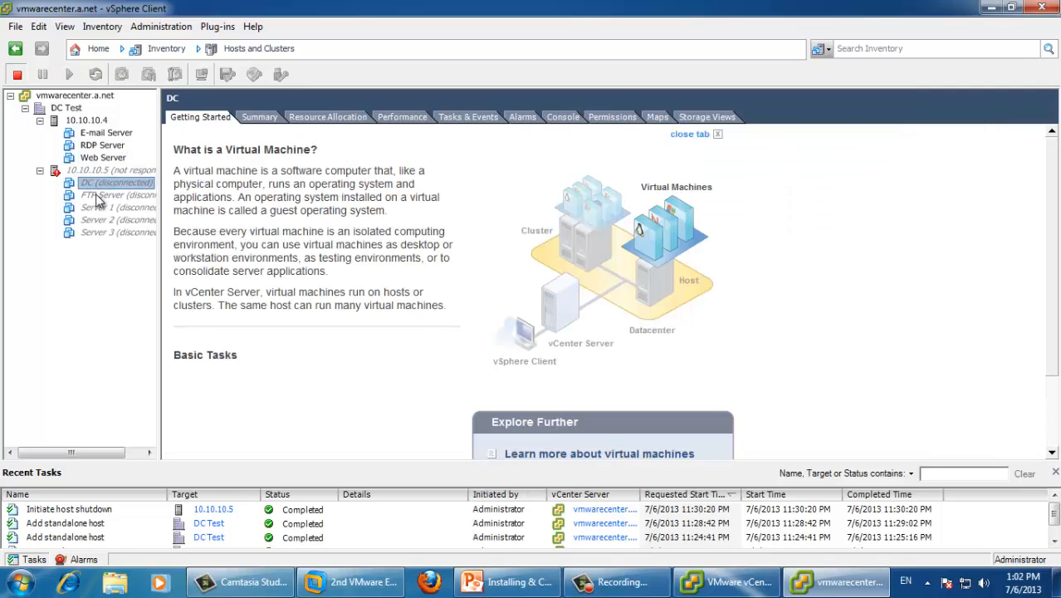
click(97, 195)
click(100, 208)
click(105, 220)
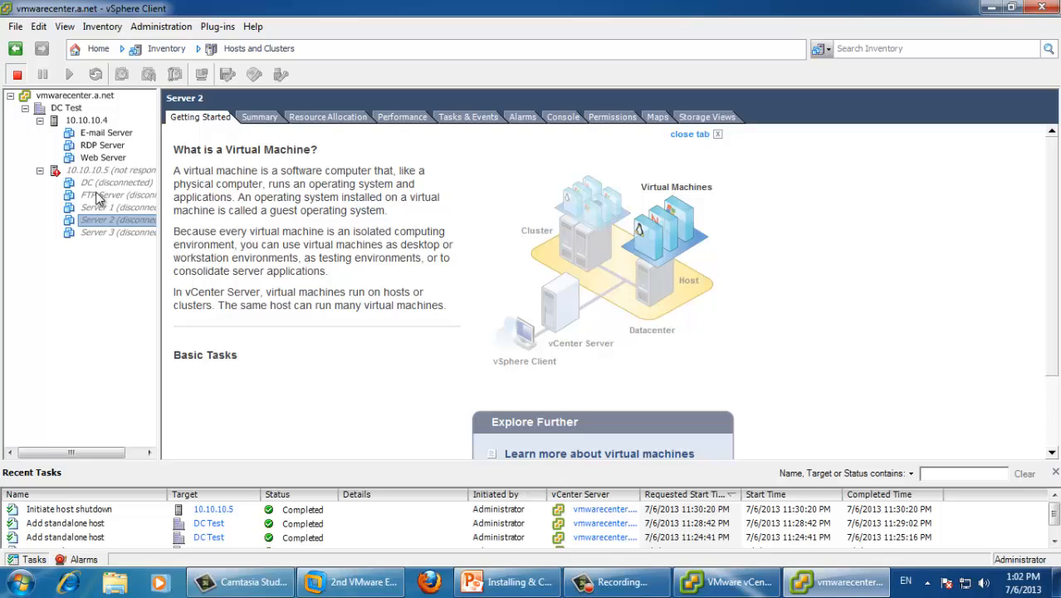
Examine E-mail Server's hardware settings and its available migration types, closing both without making changes.
click(88, 135)
right_click(88, 134)
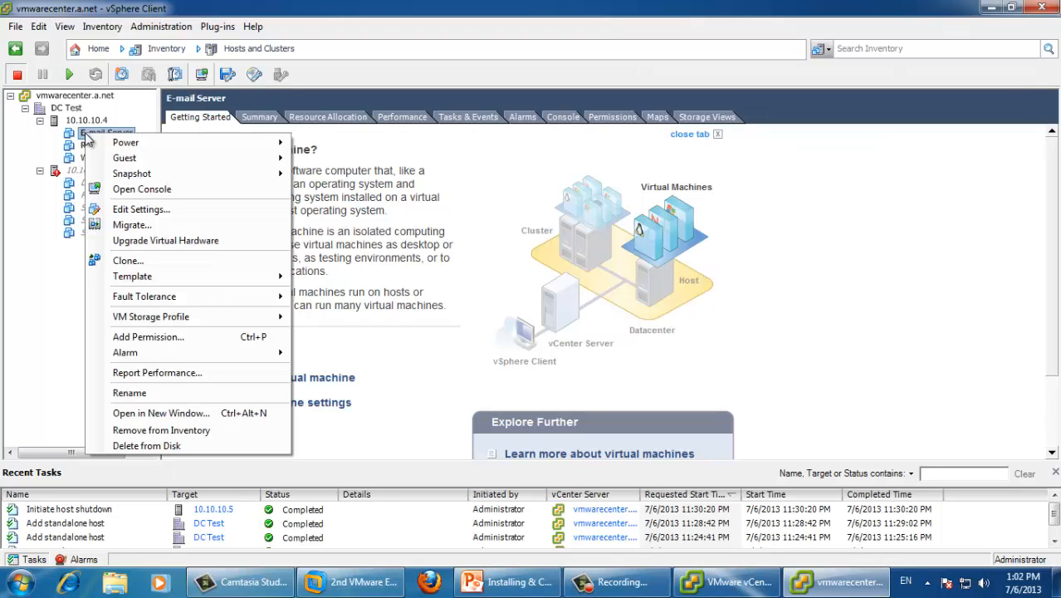
click(121, 209)
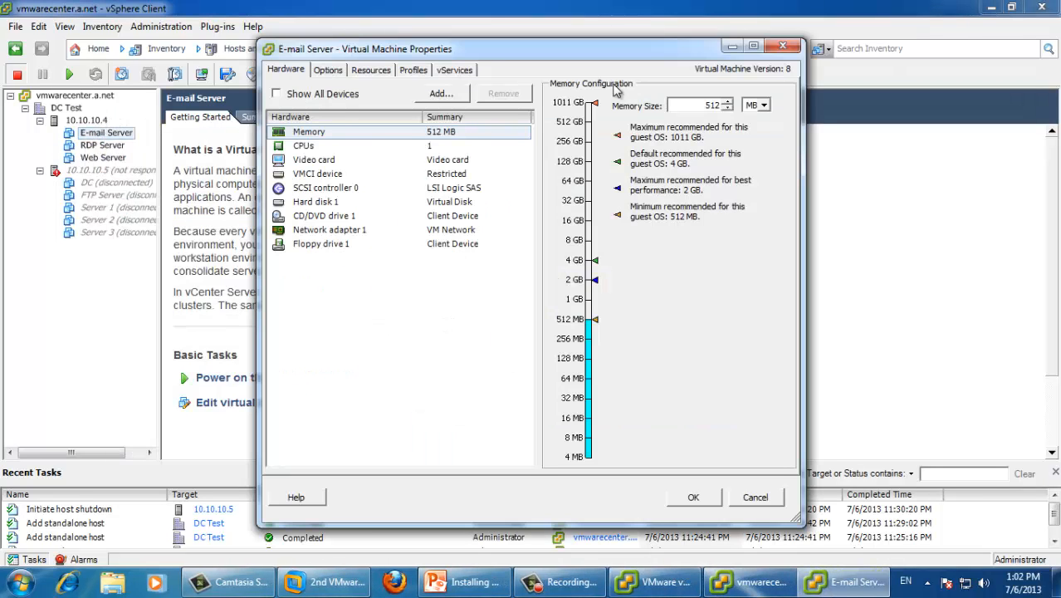
click(782, 46)
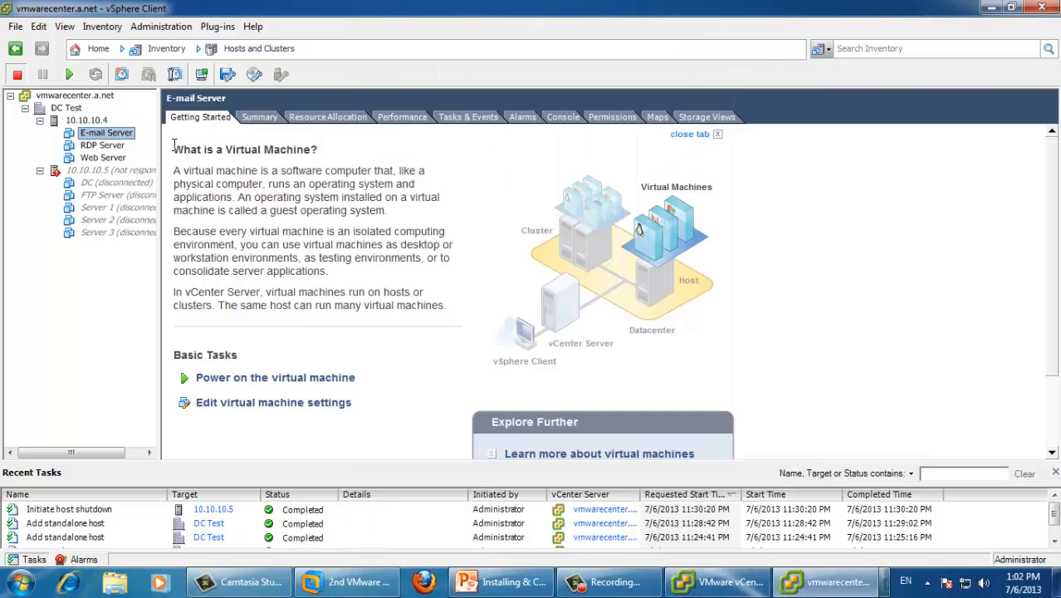
right_click(113, 136)
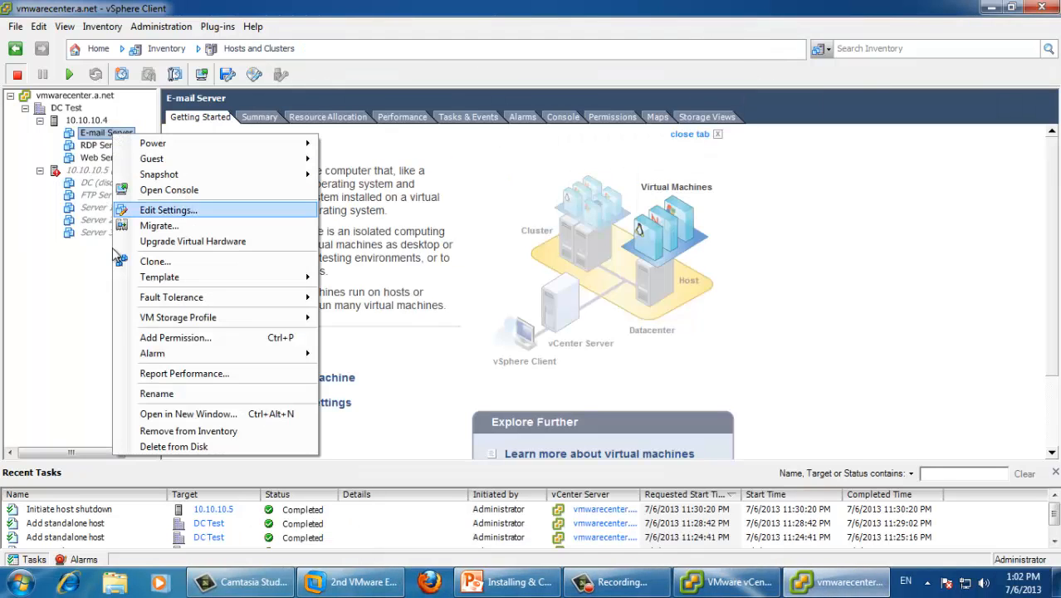
mouse_move(131, 362)
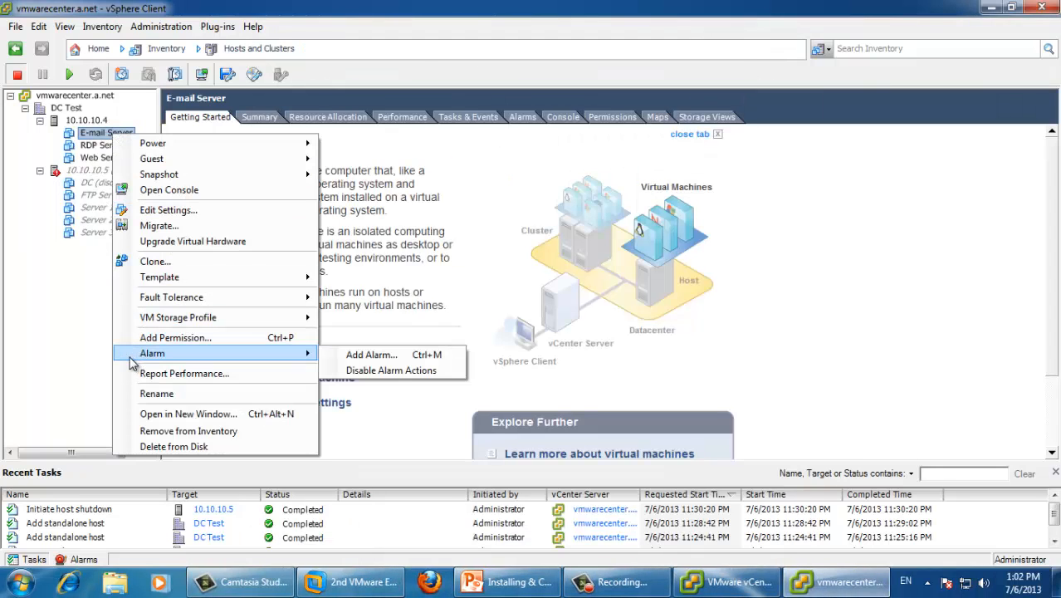
click(153, 225)
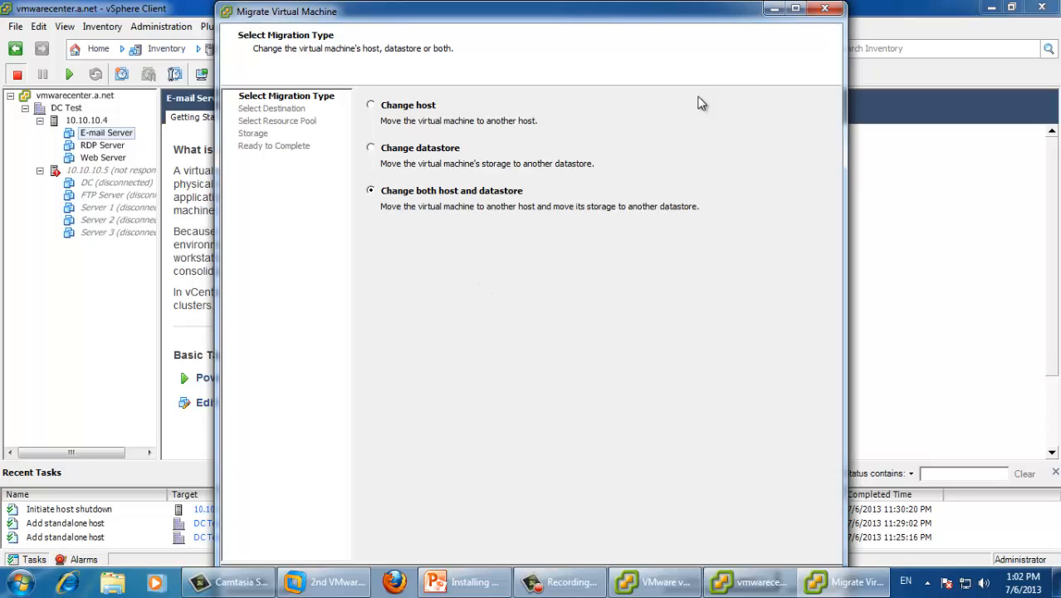
click(822, 10)
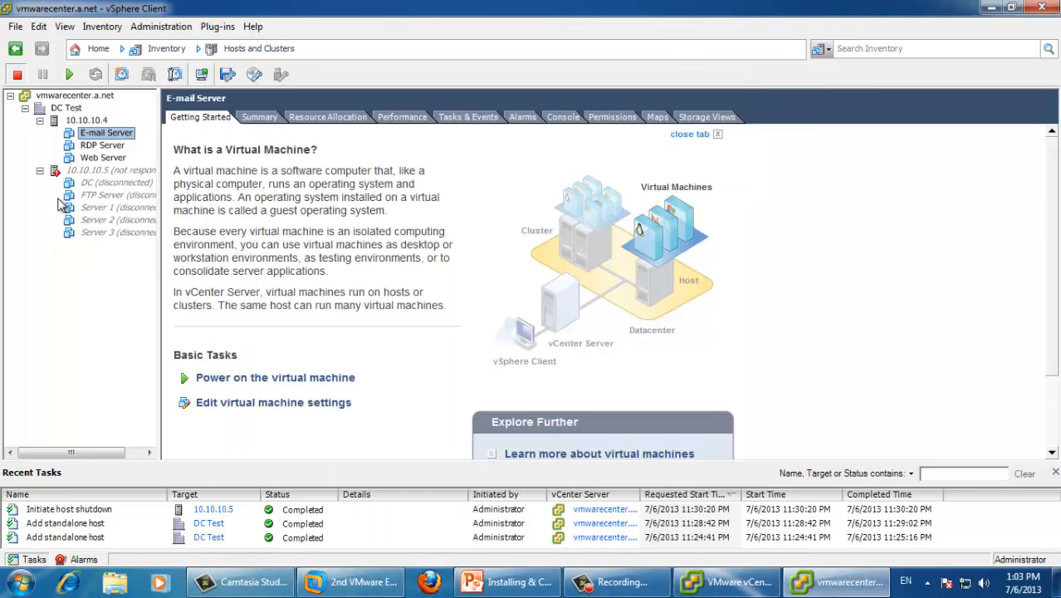
Look through the template and snapshot commands available for the E-mail Server virtual machine.
click(90, 157)
click(84, 171)
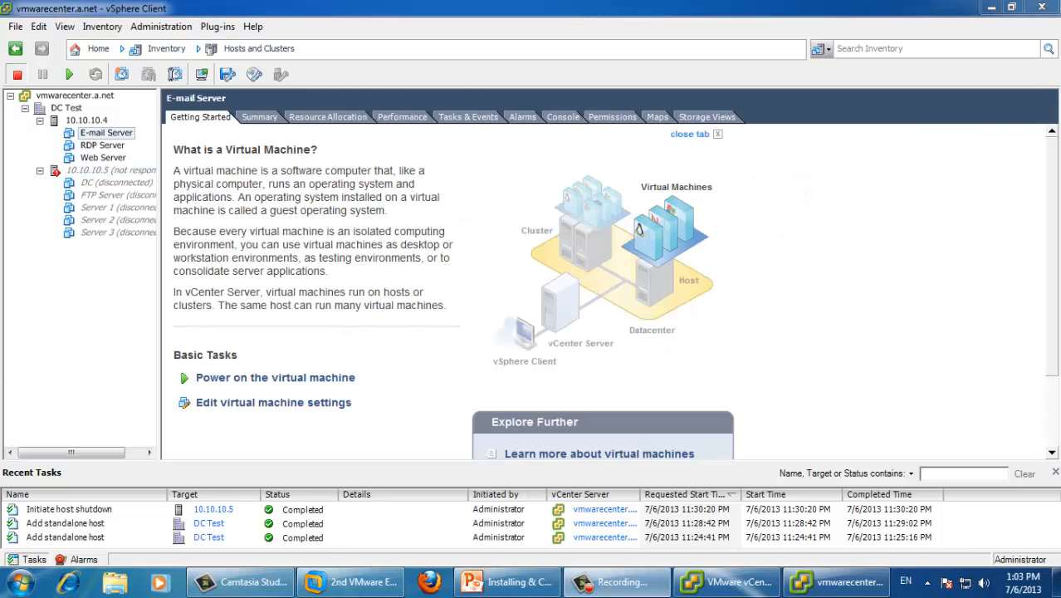
right_click(133, 136)
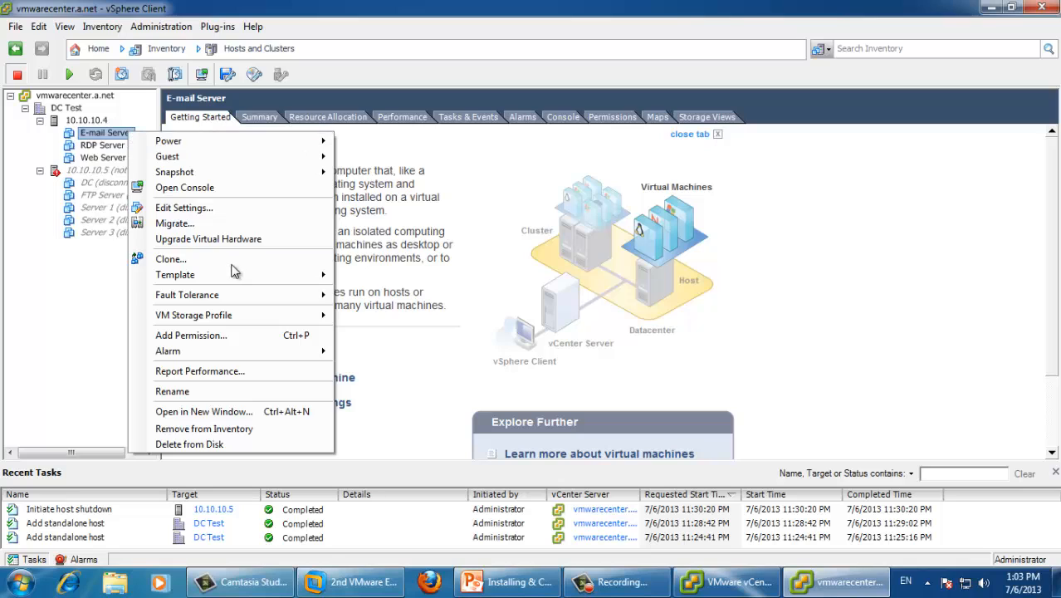
mouse_move(240, 277)
mouse_move(164, 282)
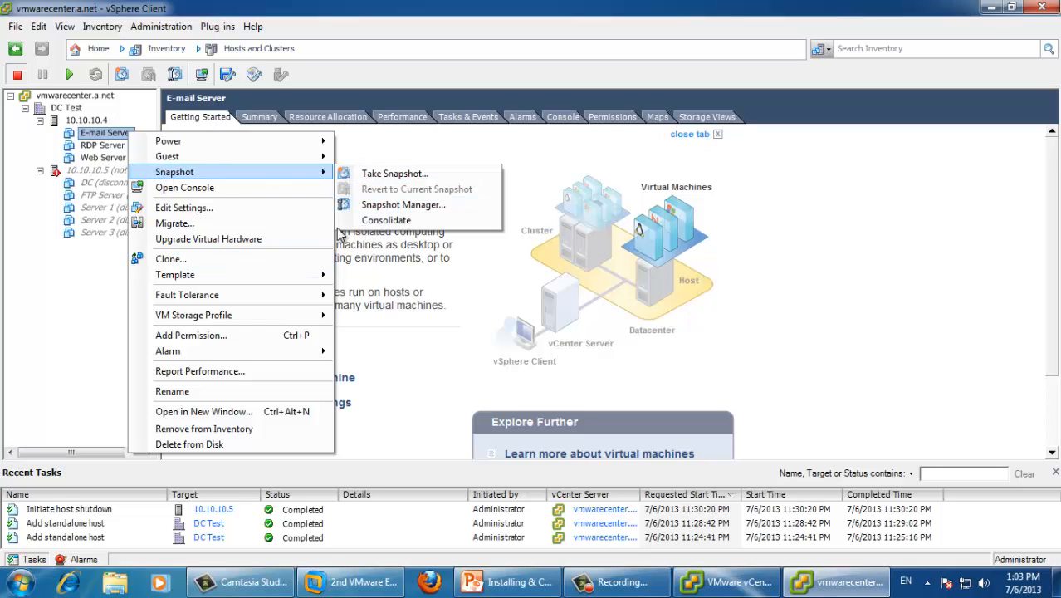
click(389, 190)
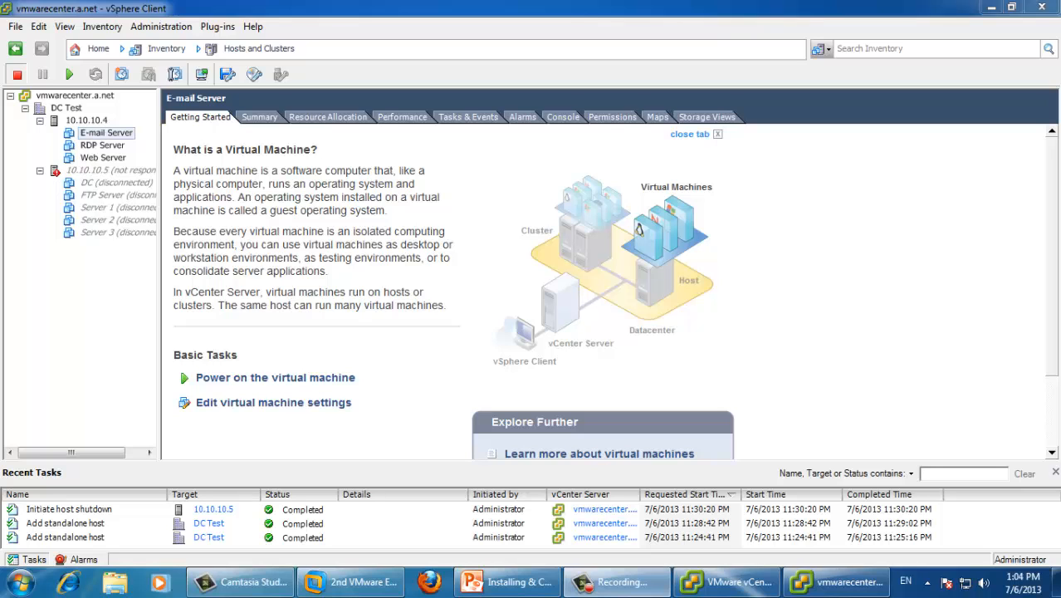
Switch to the Installing & Configuring presentation in PowerPoint and start its slide show from the title slide.
click(510, 581)
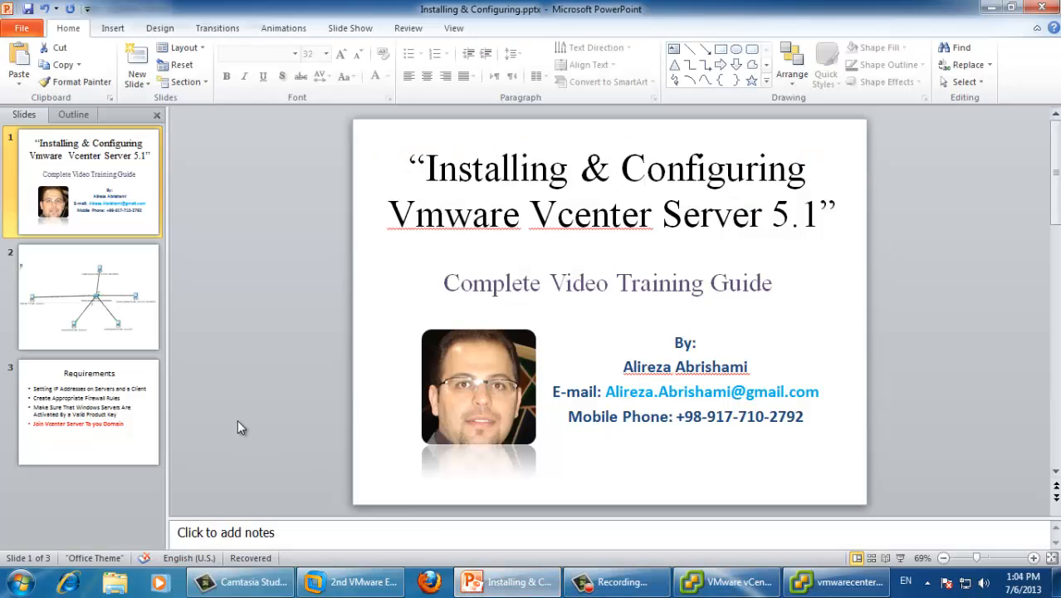
click(901, 557)
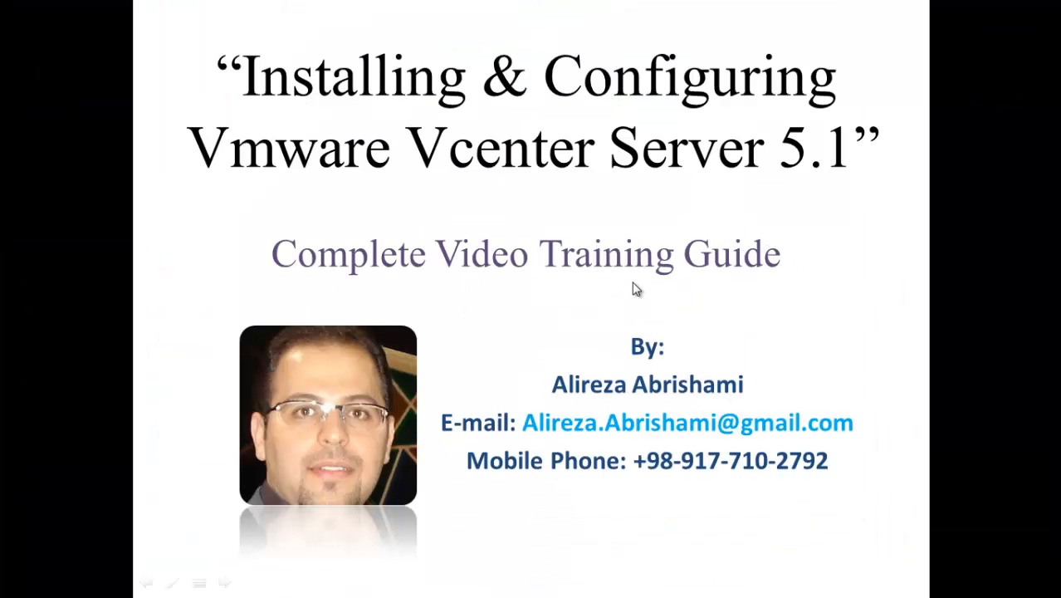